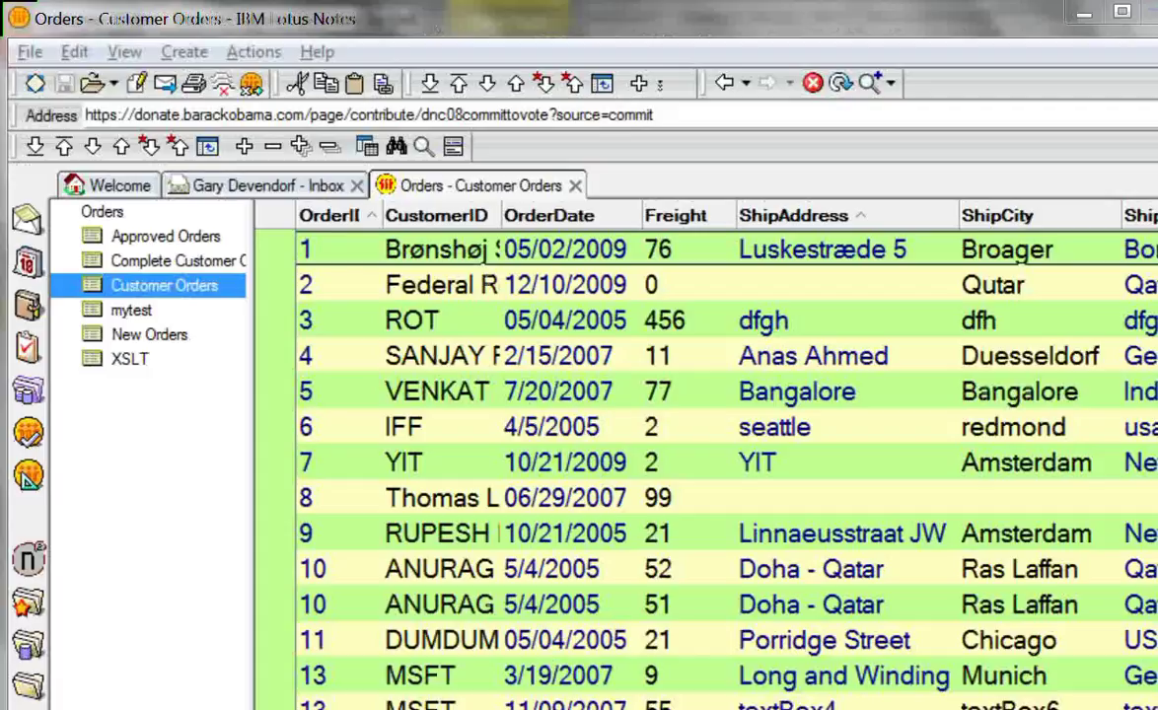
View the first order in Lotus Notes and again in Internet Explorer, returning each time to the Customer Orders view
key(Return)
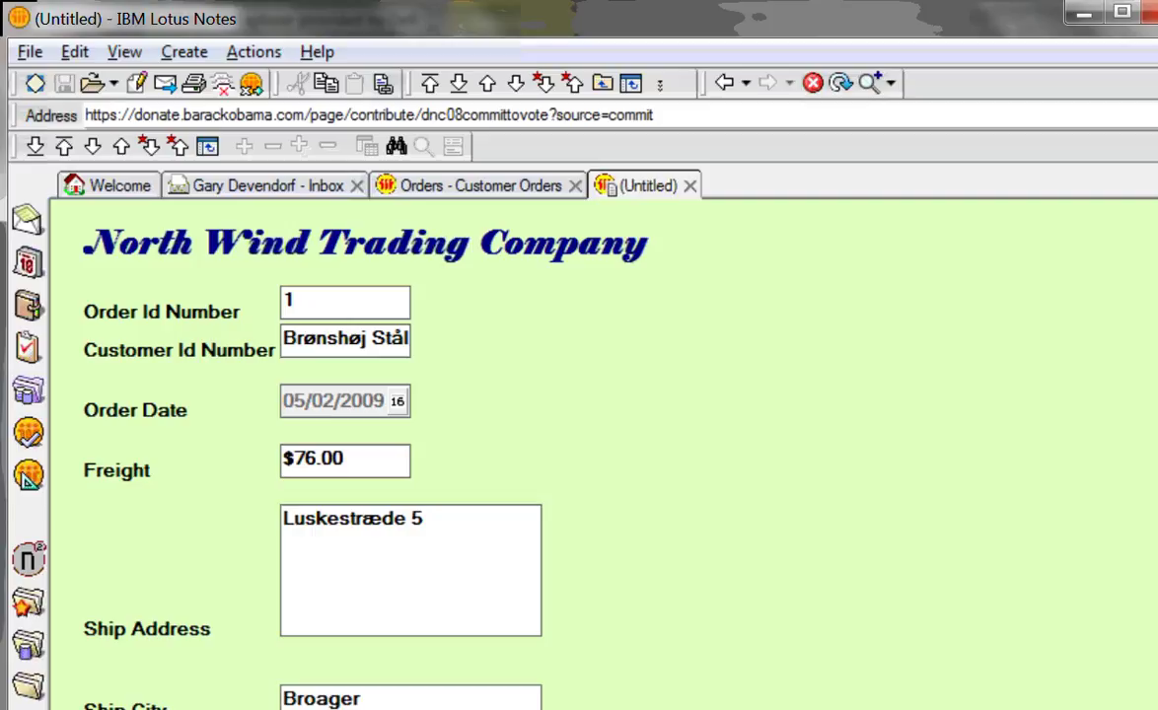
key(Escape)
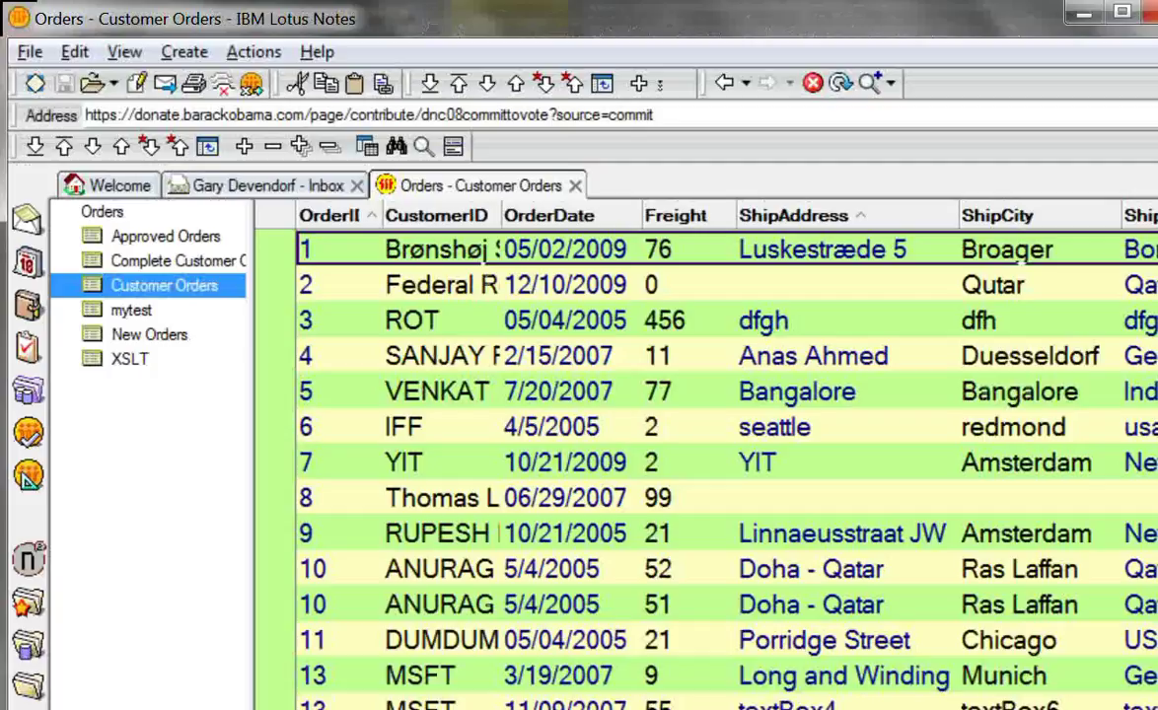
key(alt+Tab)
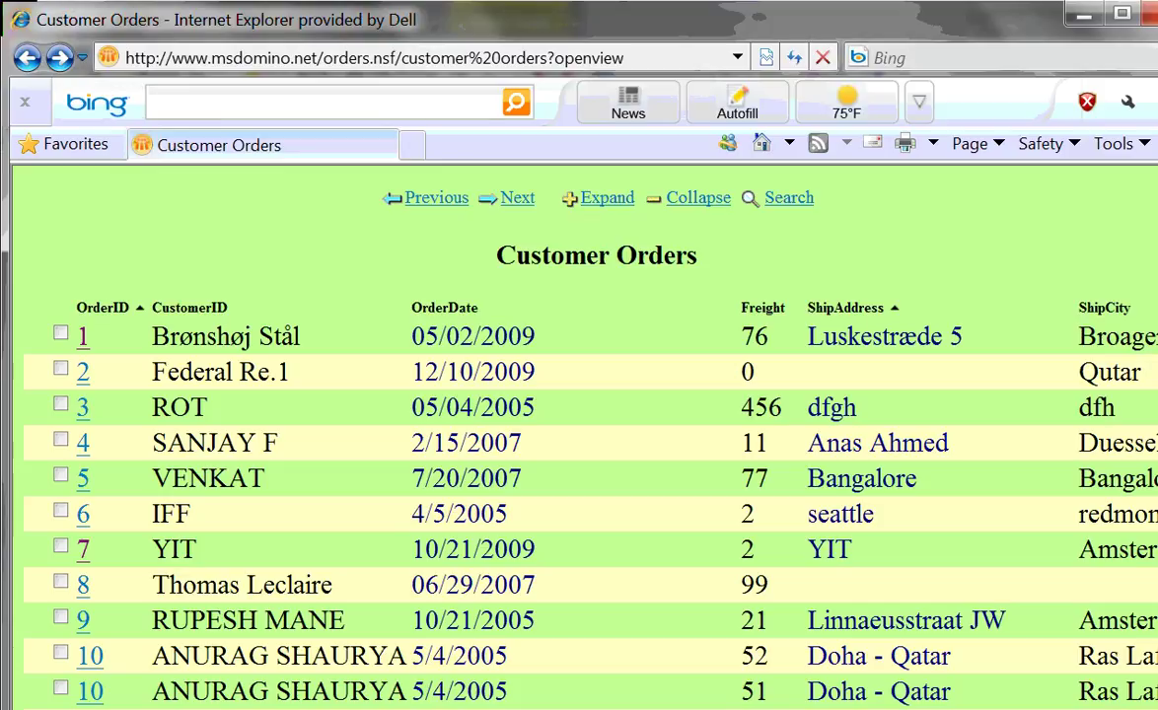
key(Return)
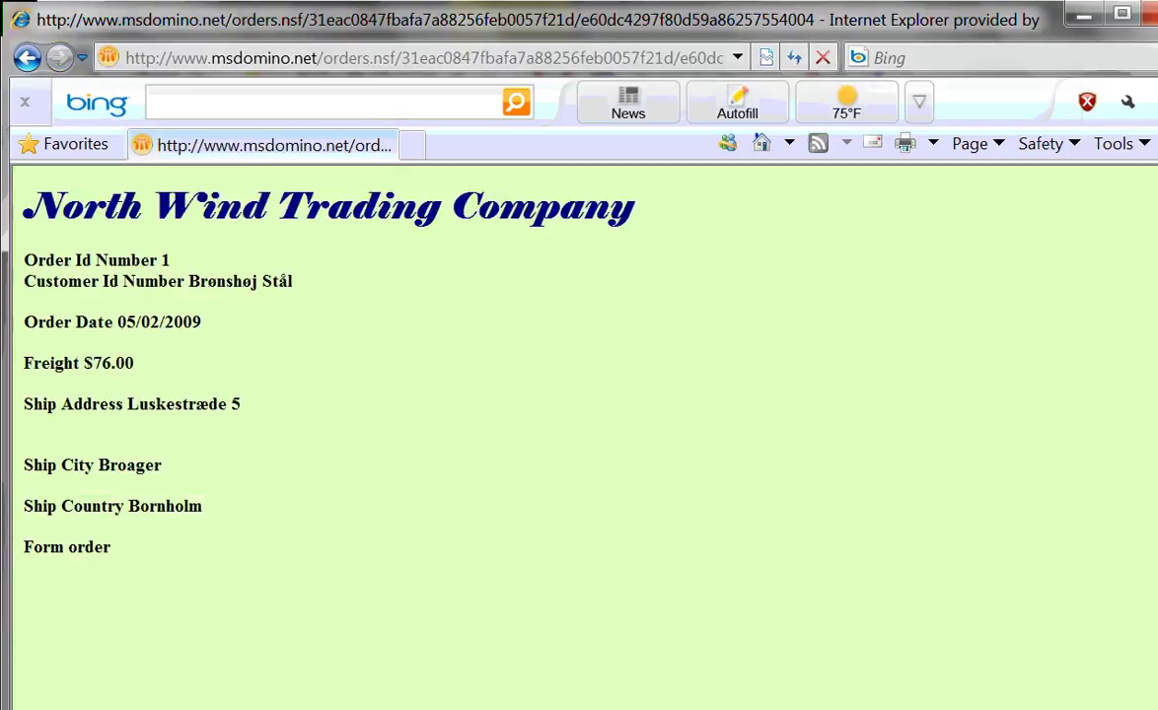
key(BackSpace)
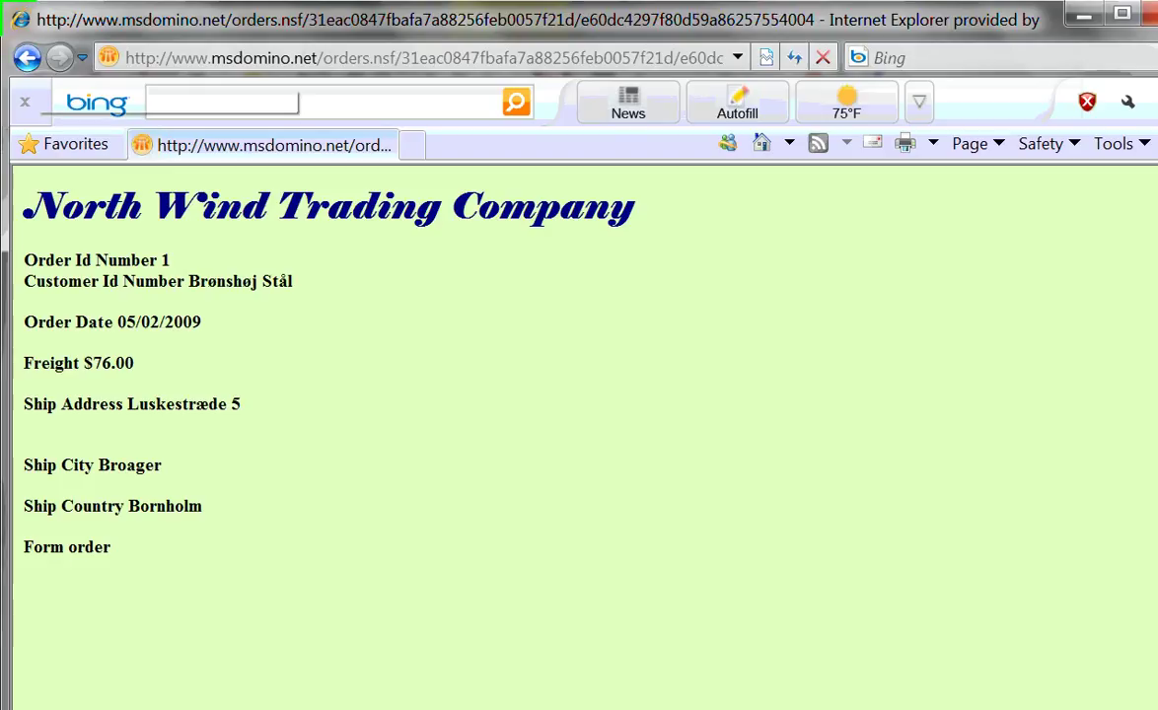
Load the Customer Orders view as XML by replacing openview with readviewentries in the web address
key(alt+d)
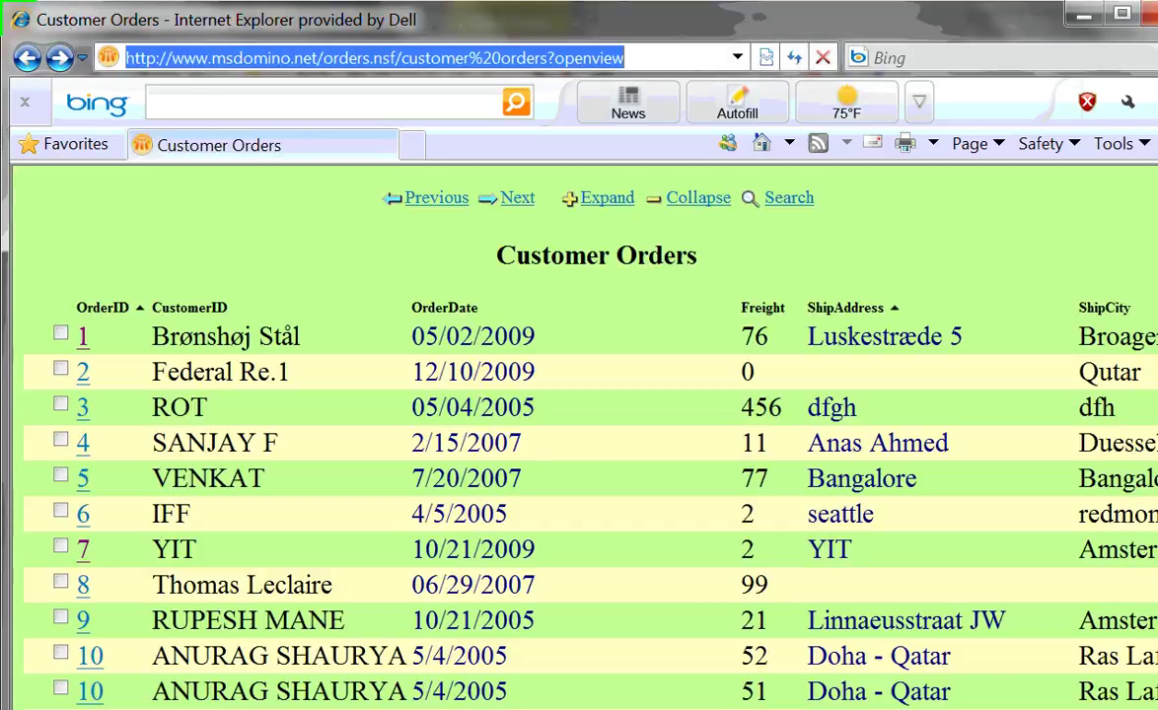
key(End)
key(shift+Left)
key(shift+Left)
key(shift+Left)
key(shift+Left)
key(shift+Left)
key(shift+Left)
key(shift+Left)
key(shift+Left)
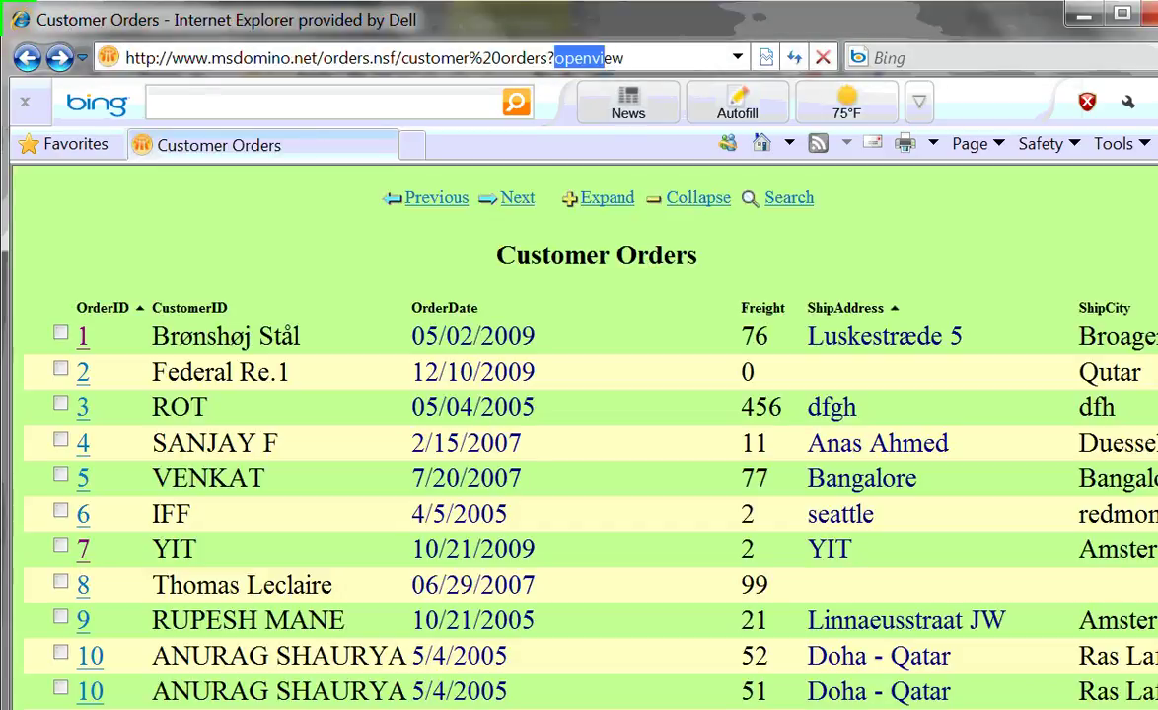
key(BackSpace)
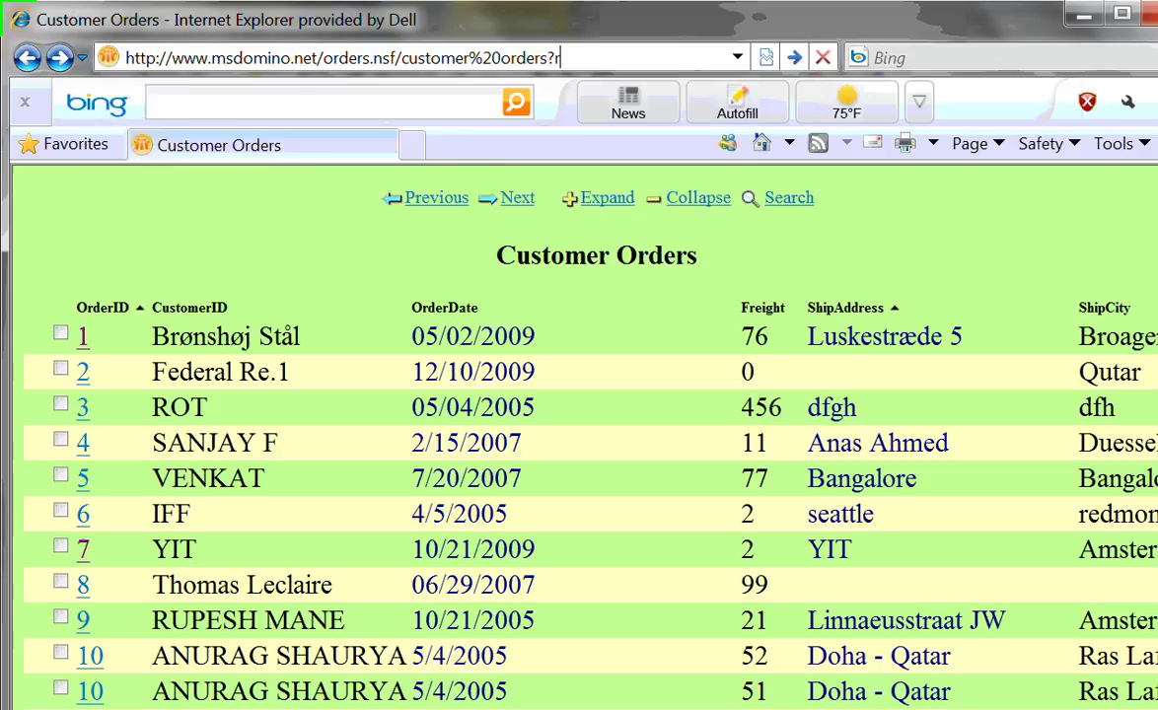
text(readview)
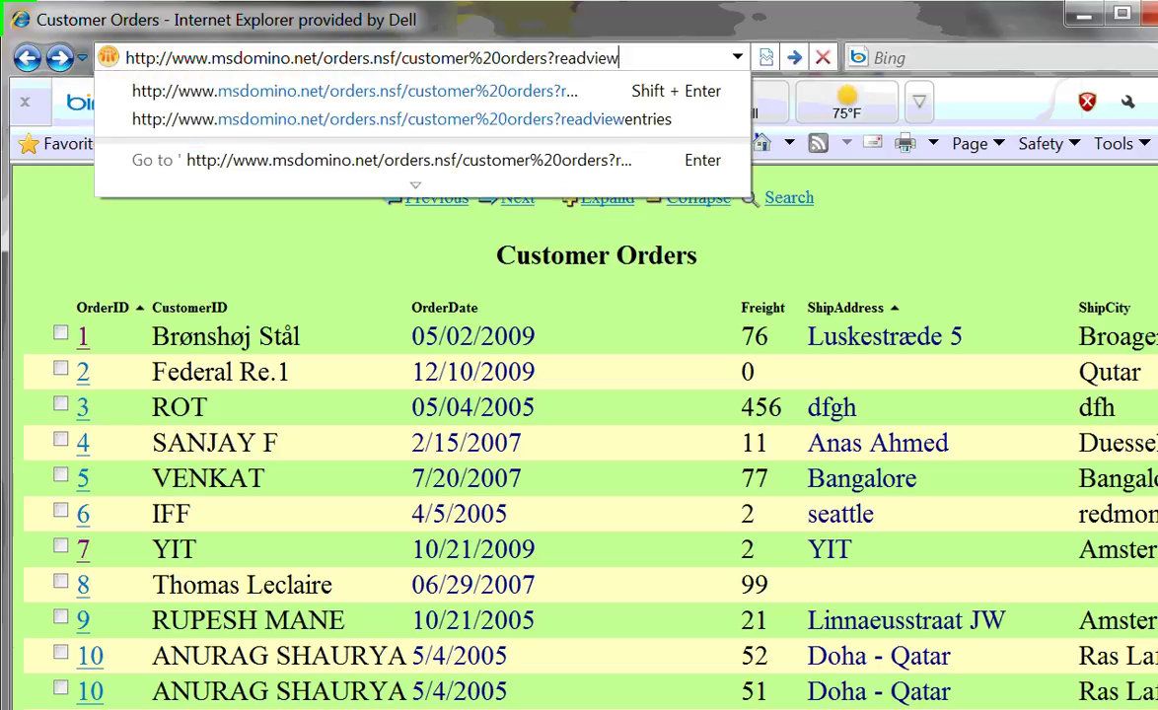
text(entries)
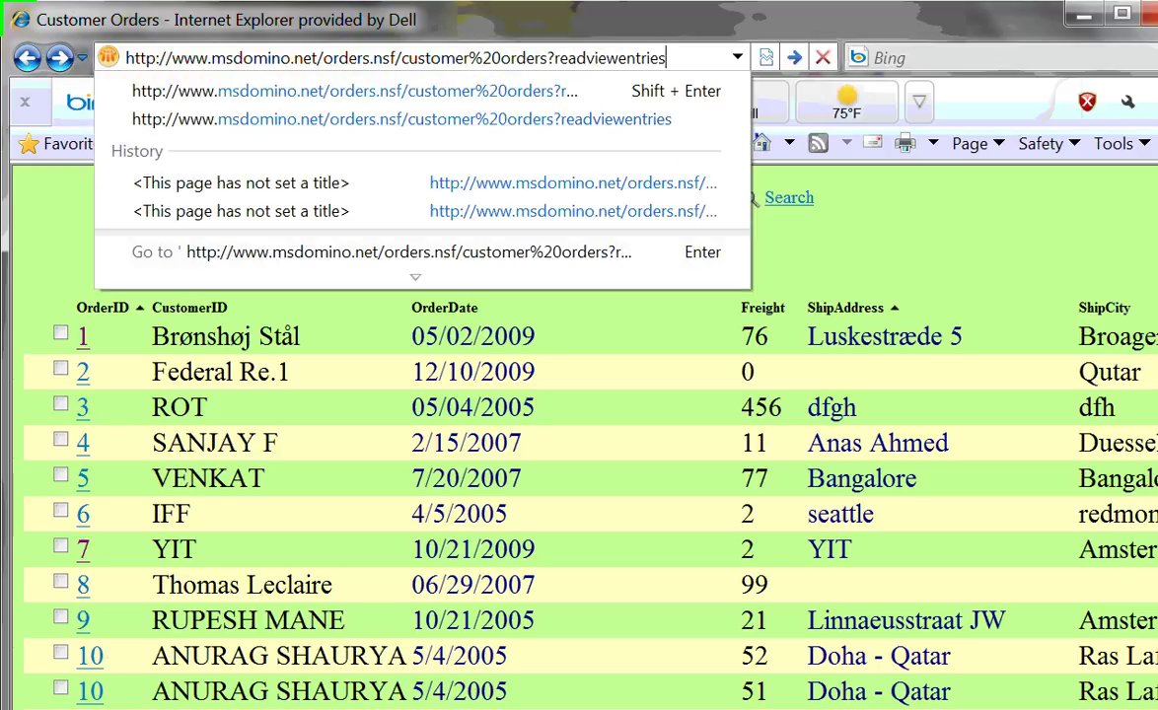
key(Return)
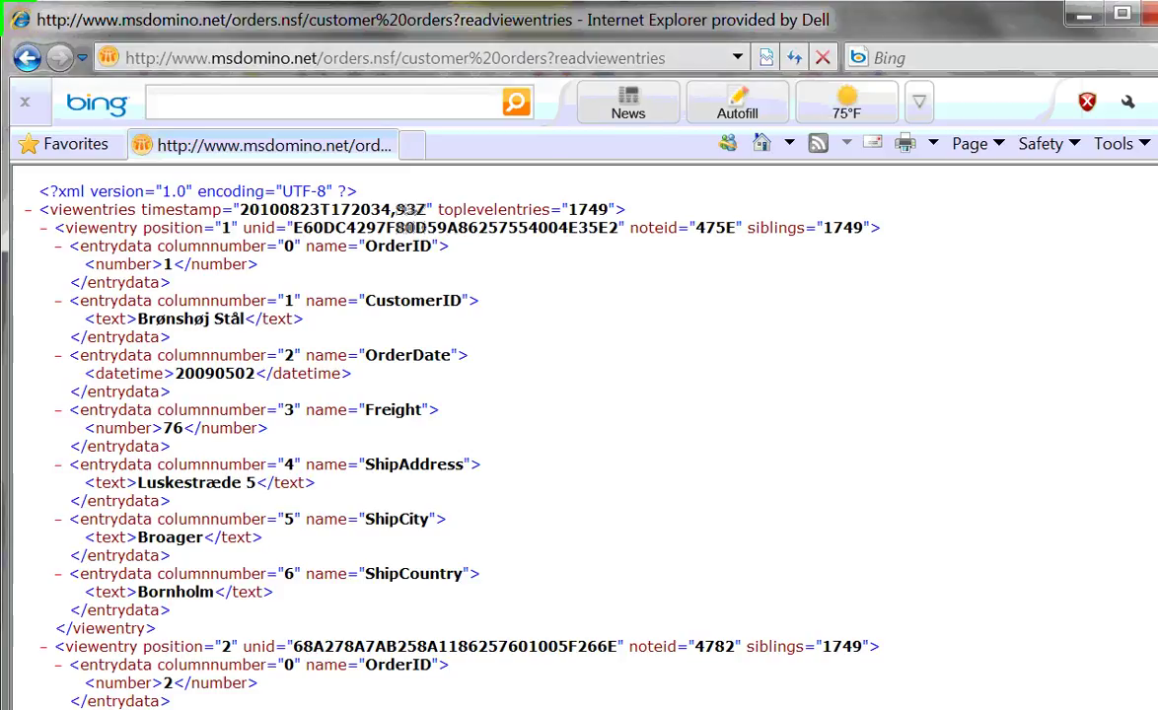
Examine the XML view entries and their column data for the customer orders
scroll(407, 210, down, 5)
scroll(408, 210, up, 5)
scroll(407, 210, down, 12)
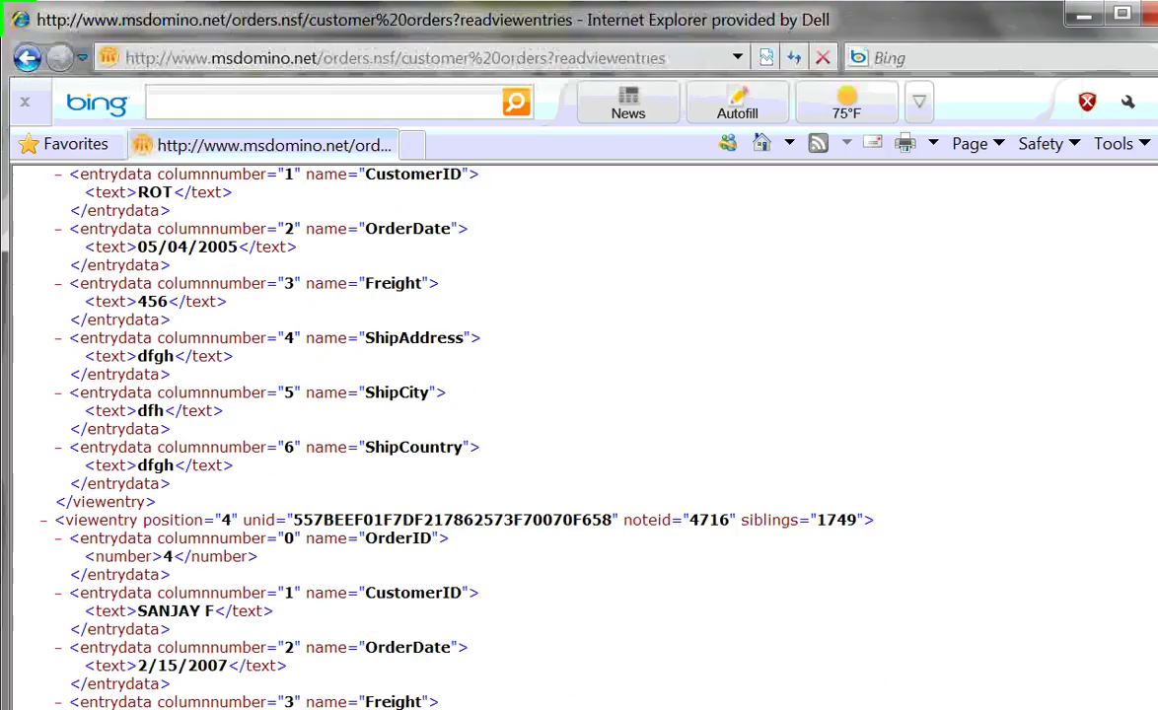
scroll(408, 210, down, 6)
scroll(584, 435, down, 20)
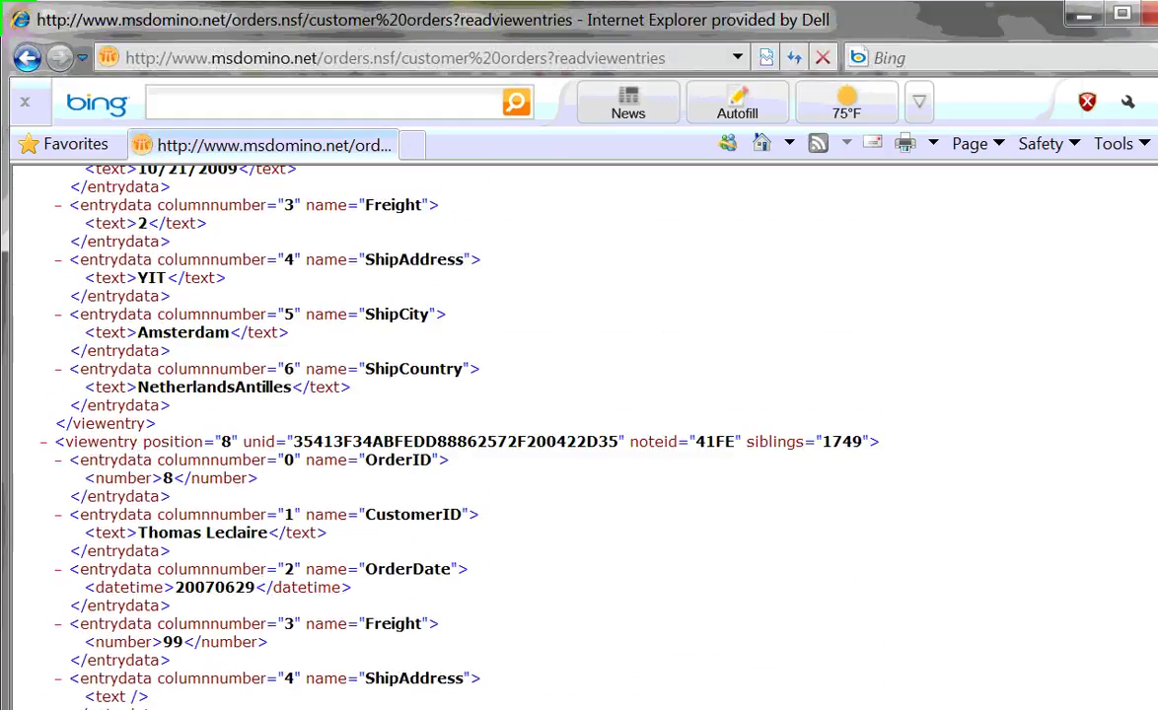
scroll(428, 434, up, 20)
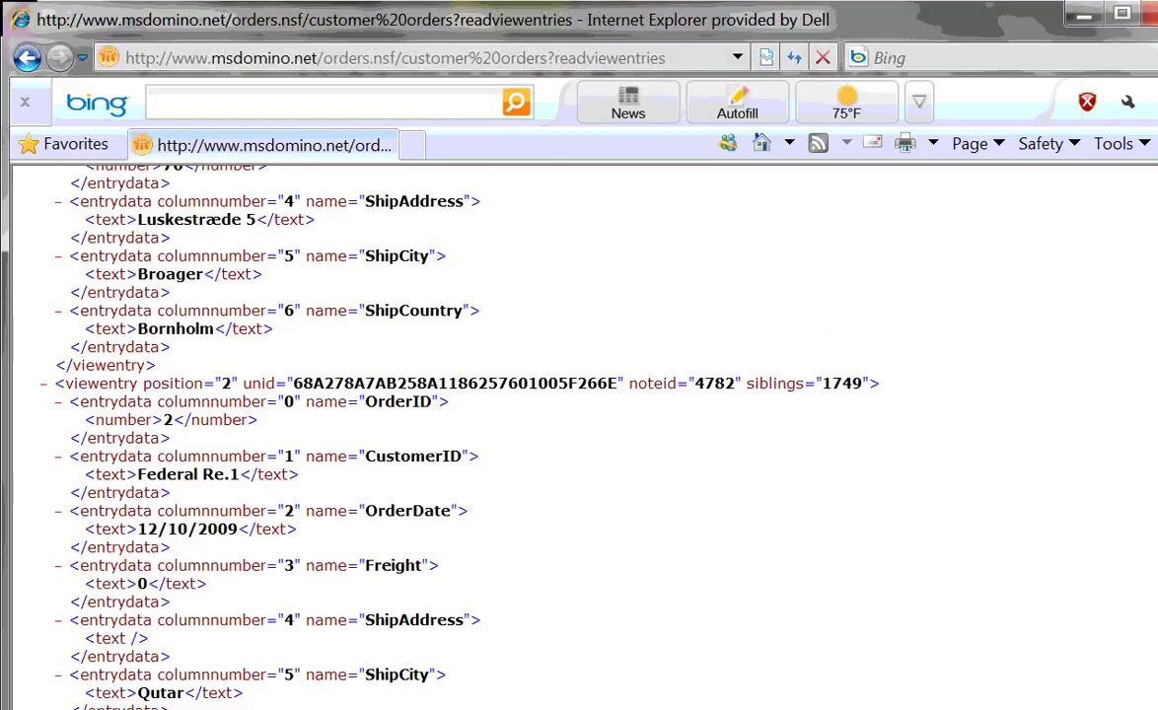
scroll(582, 434, up, 5)
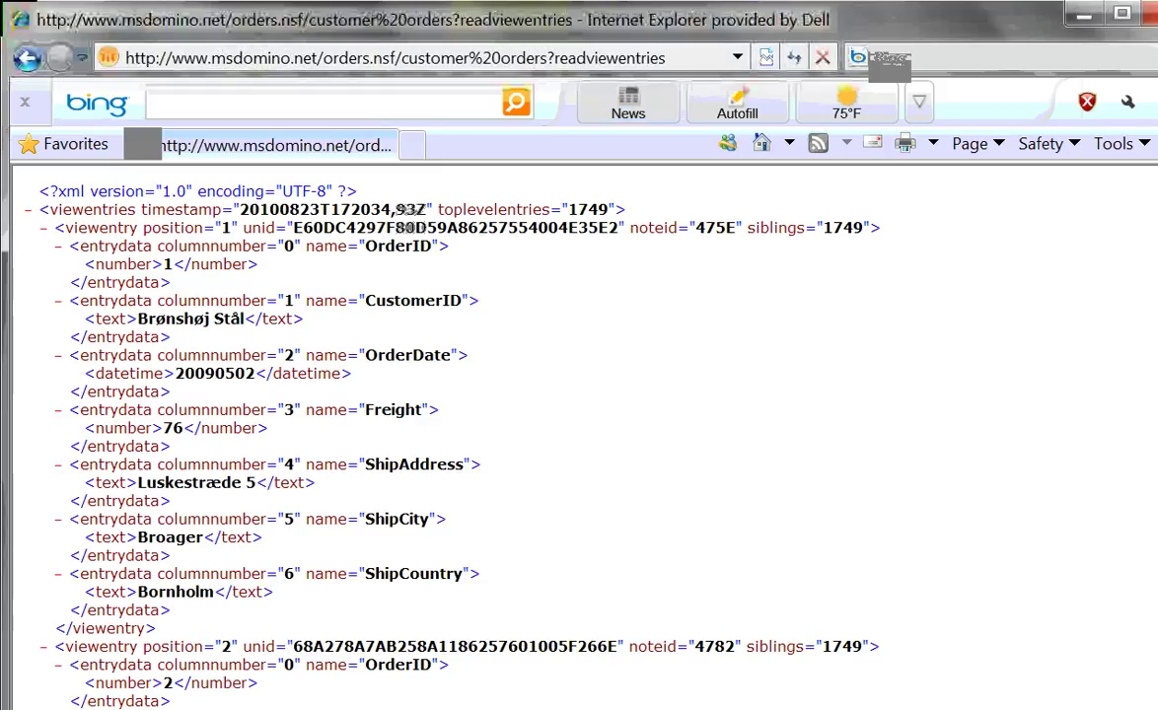
Add the parameter &count=-1 to the readviewentries address and load the XML
click(394, 57)
click(667, 57)
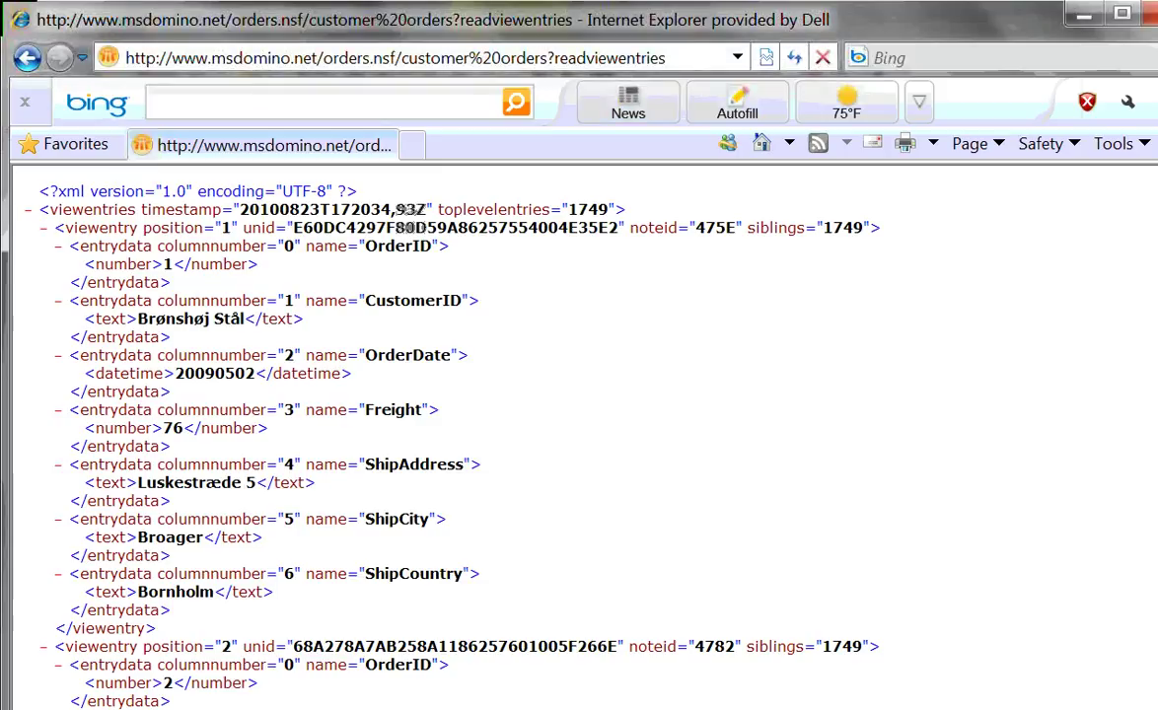
text(&co)
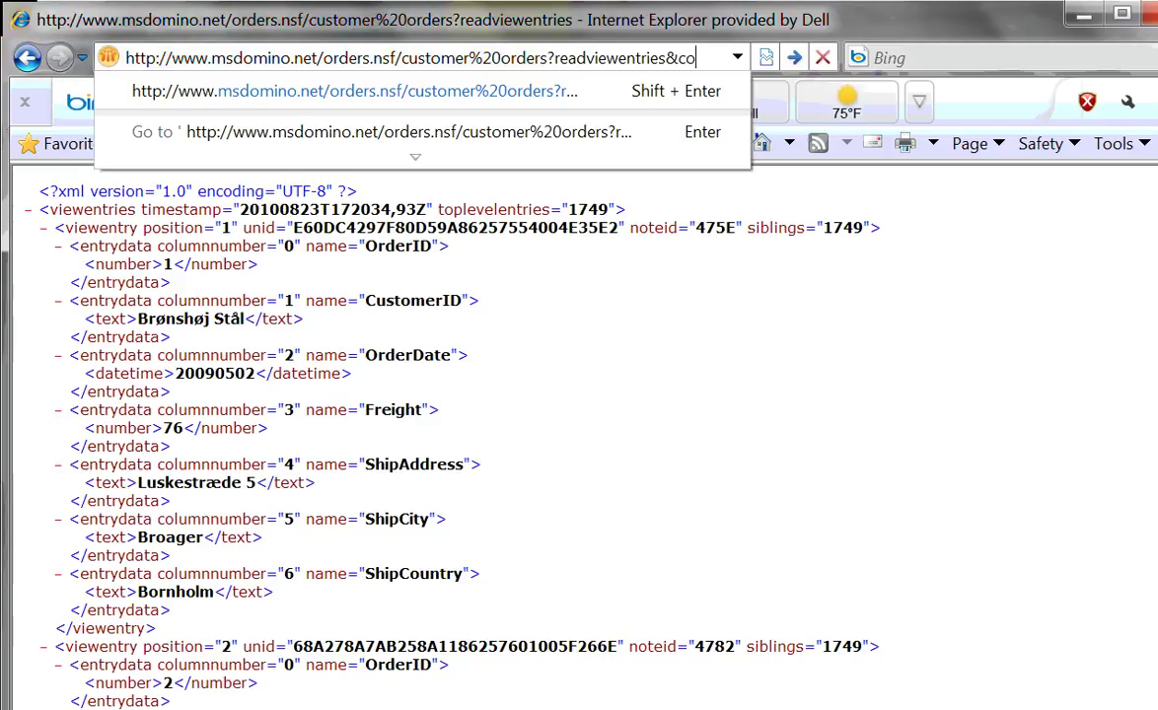
text(unt=)
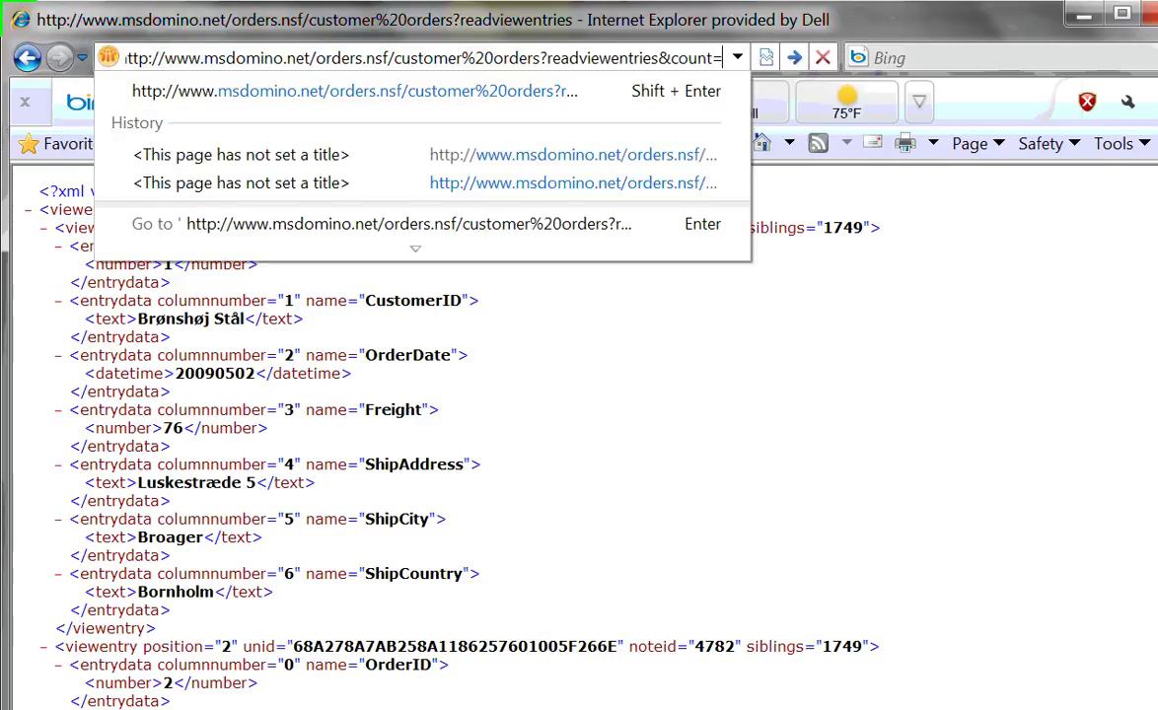
text(-1)
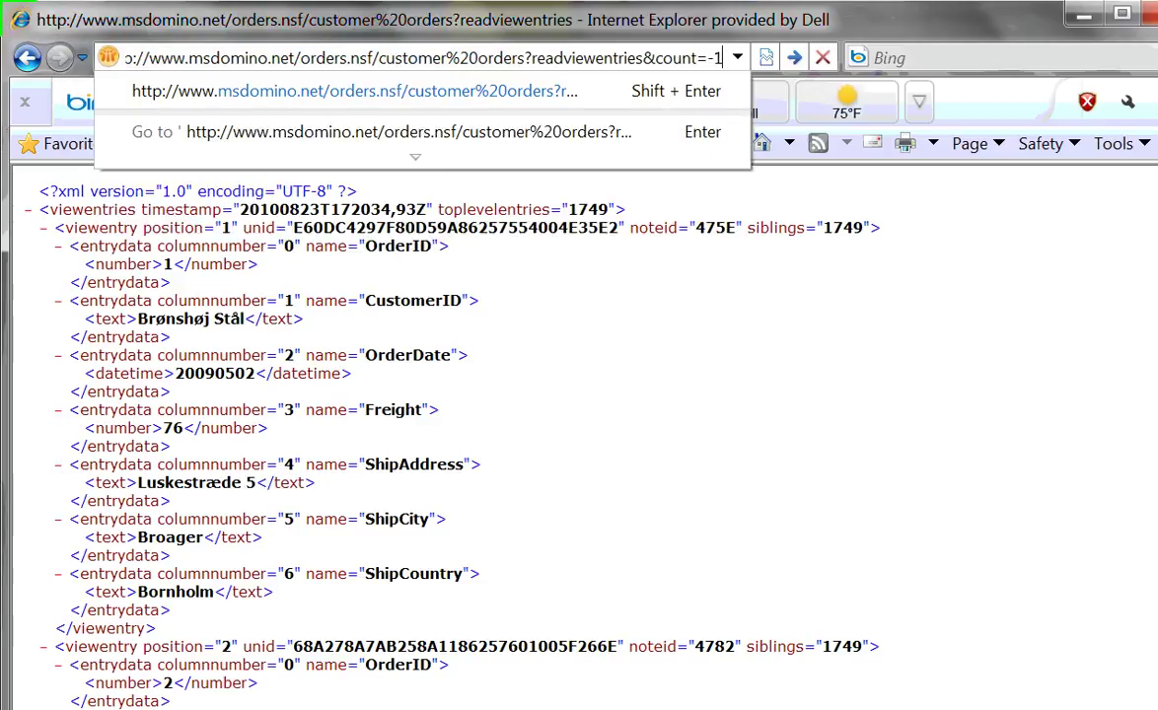
key(Return)
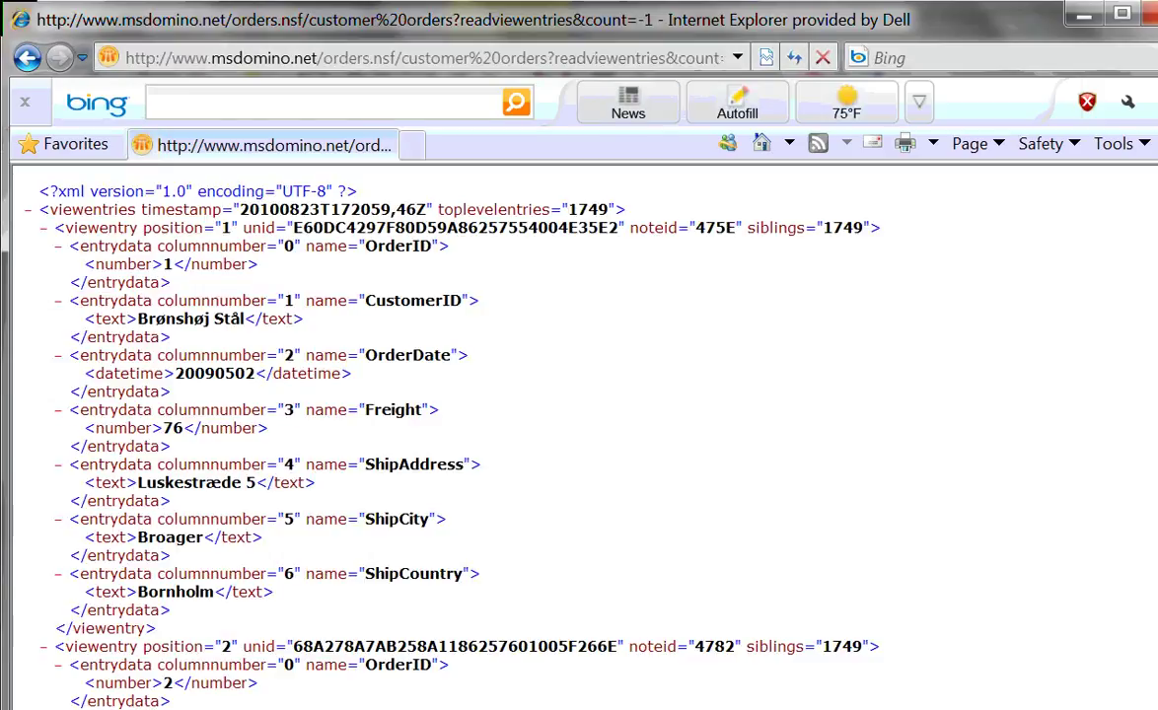
Copy the web address of the XML listing with count=-1 and switch to Microsoft Access
scroll(579, 434, down, 9)
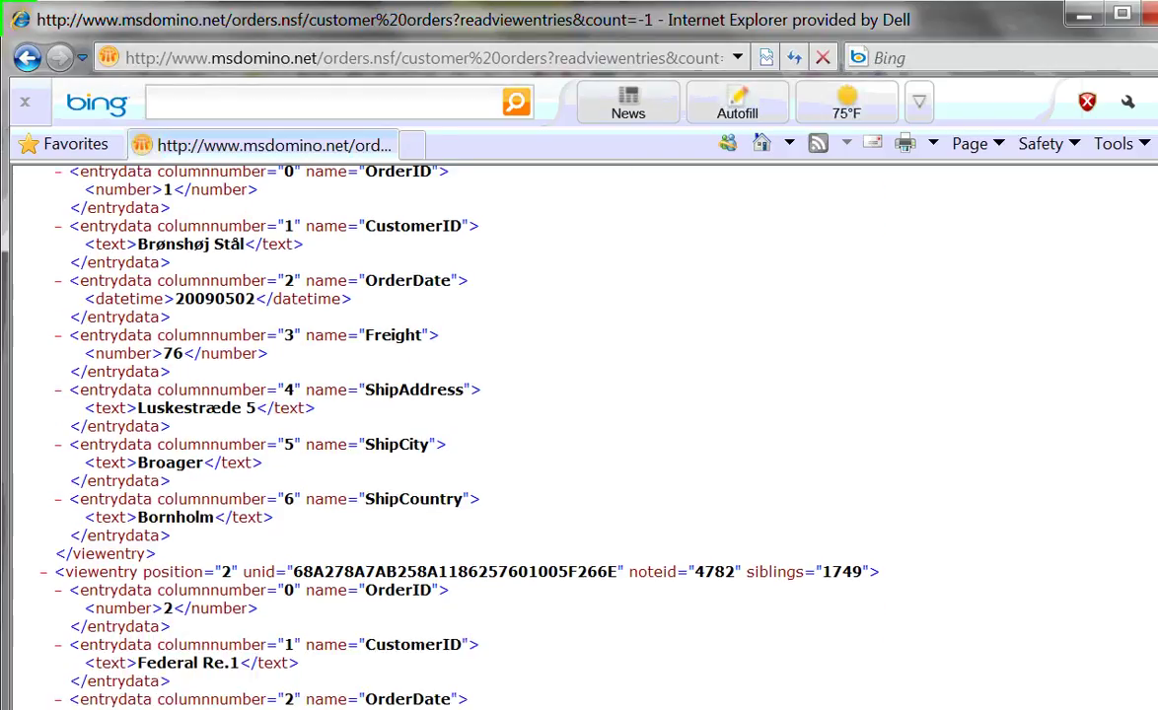
scroll(579, 434, down, 10)
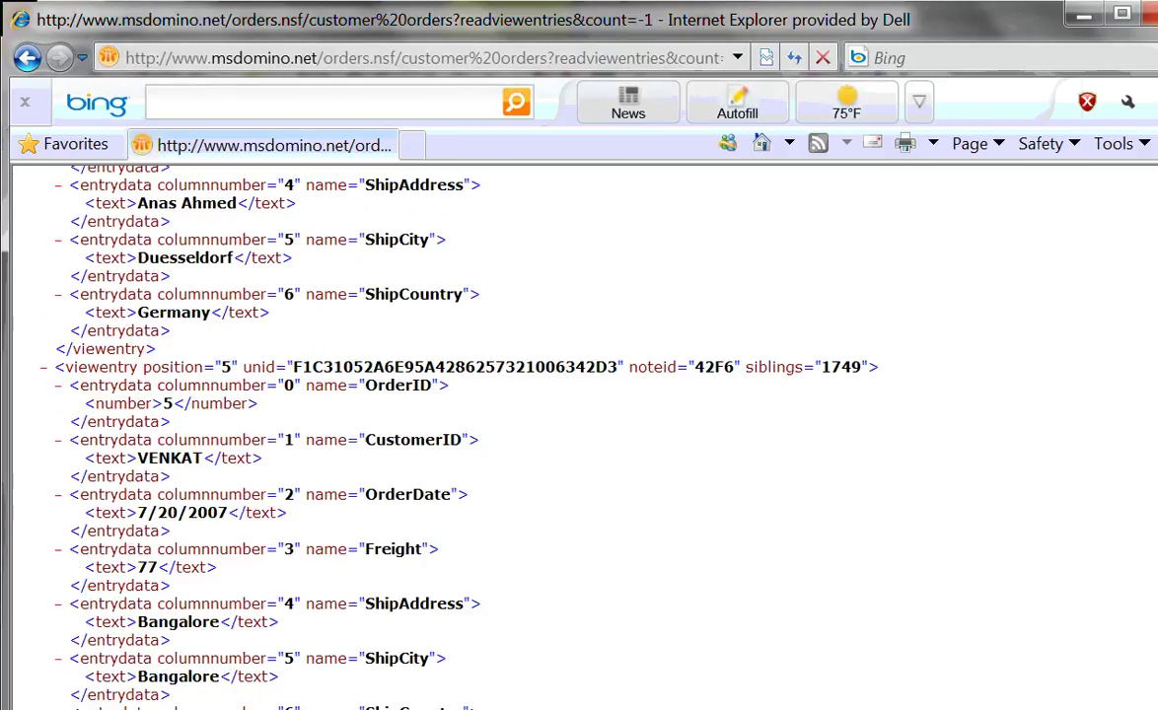
scroll(579, 434, down, 13)
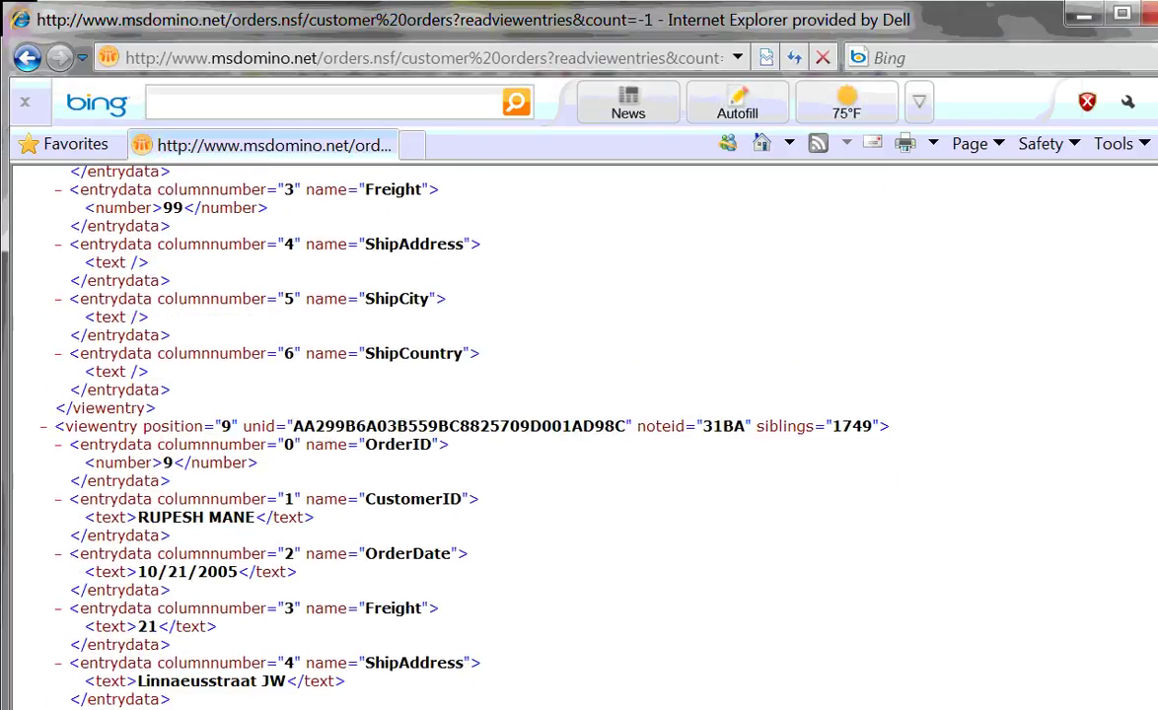
scroll(579, 434, down, 20)
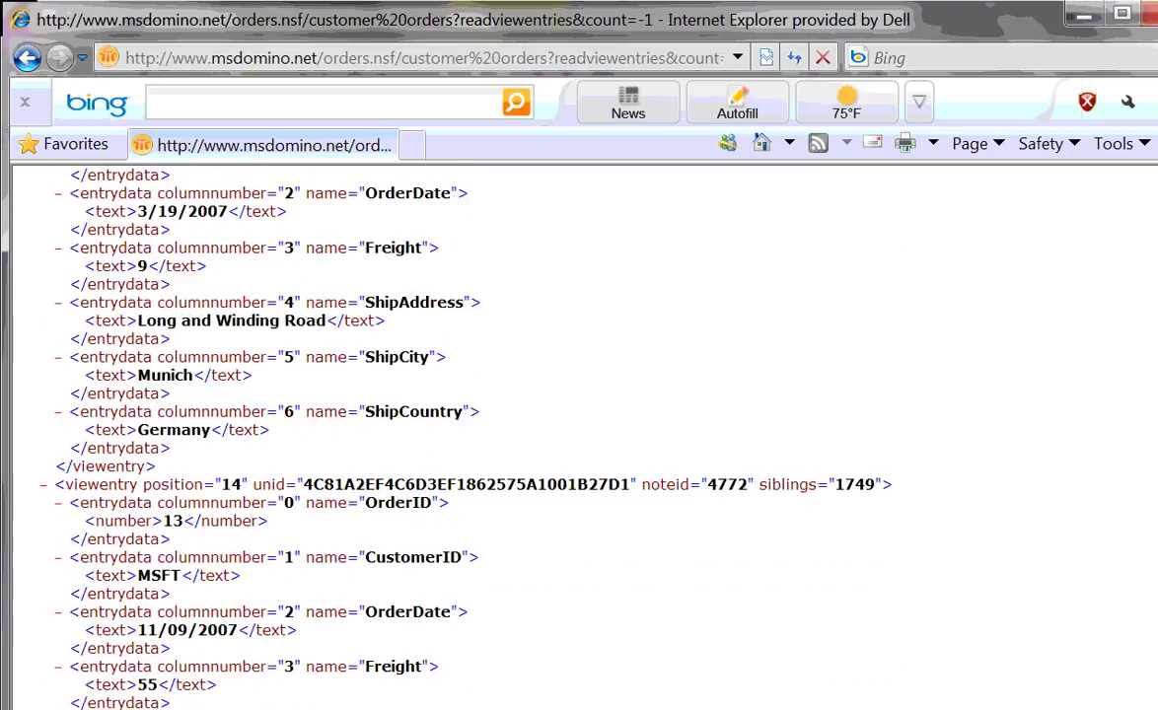
scroll(579, 434, down, 5)
key(alt+d)
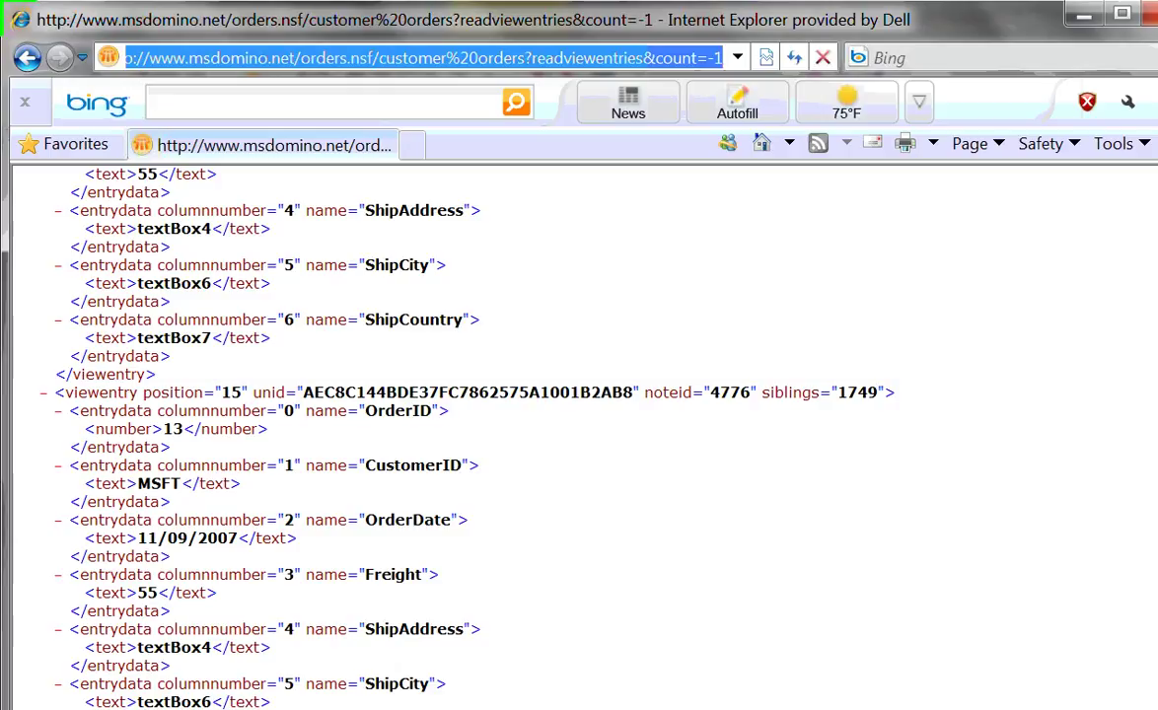
key(Return)
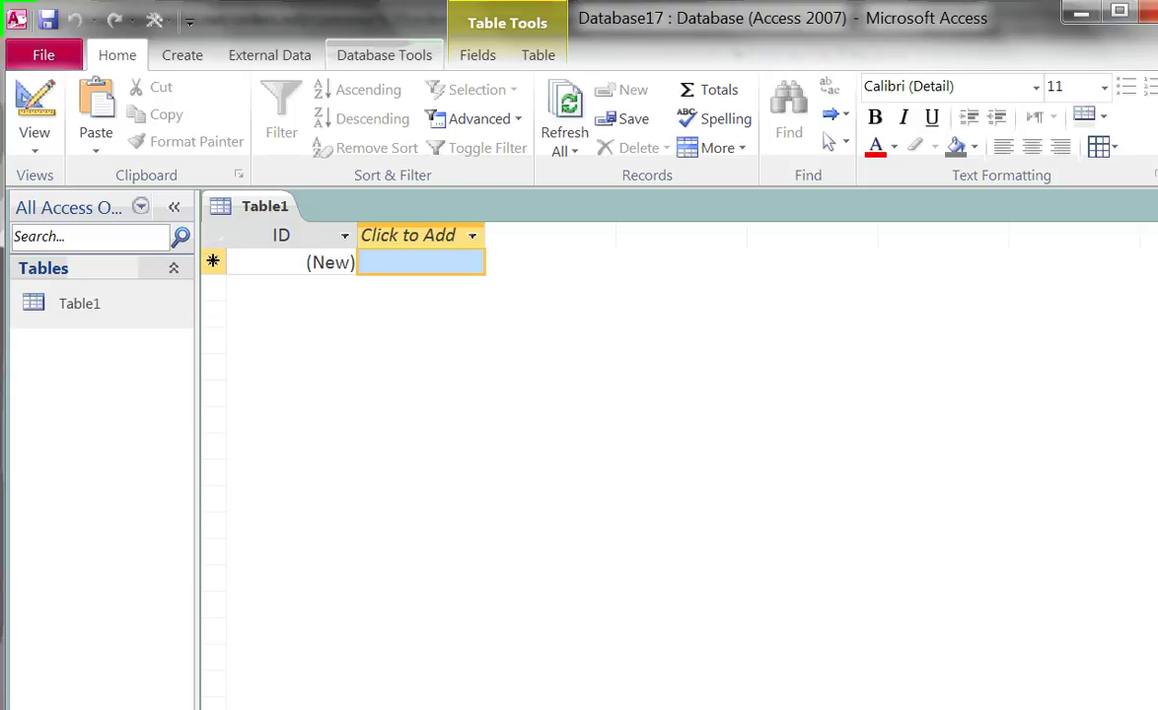
click(270, 56)
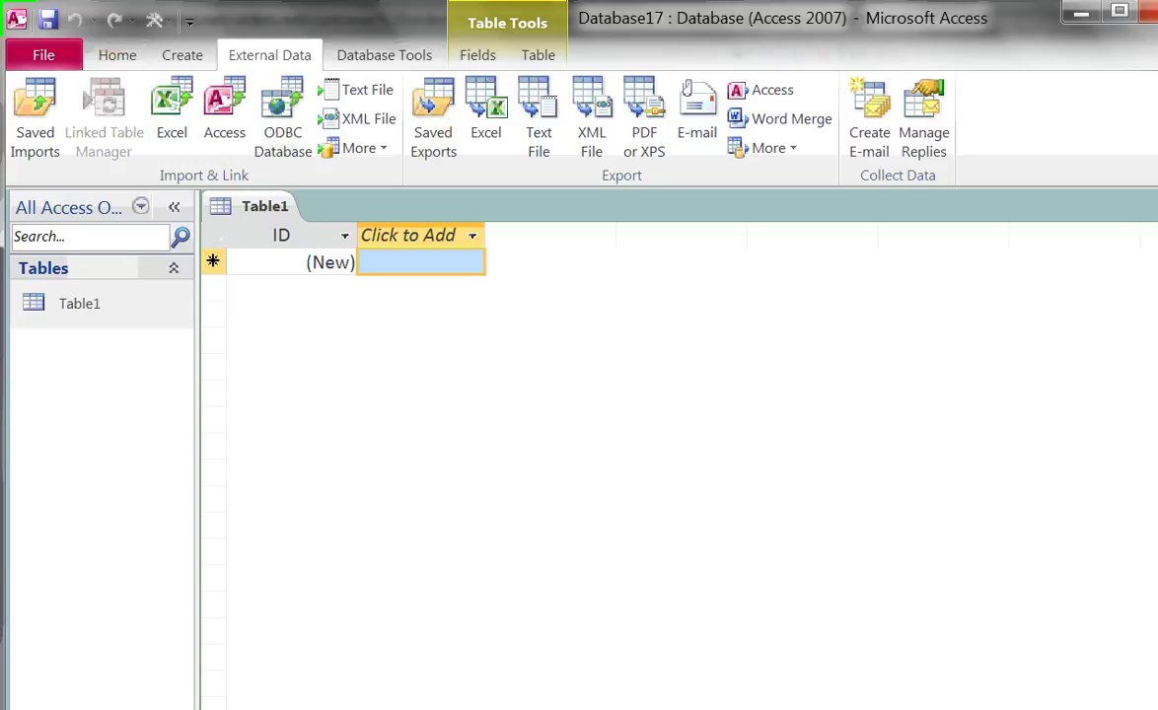
click(367, 118)
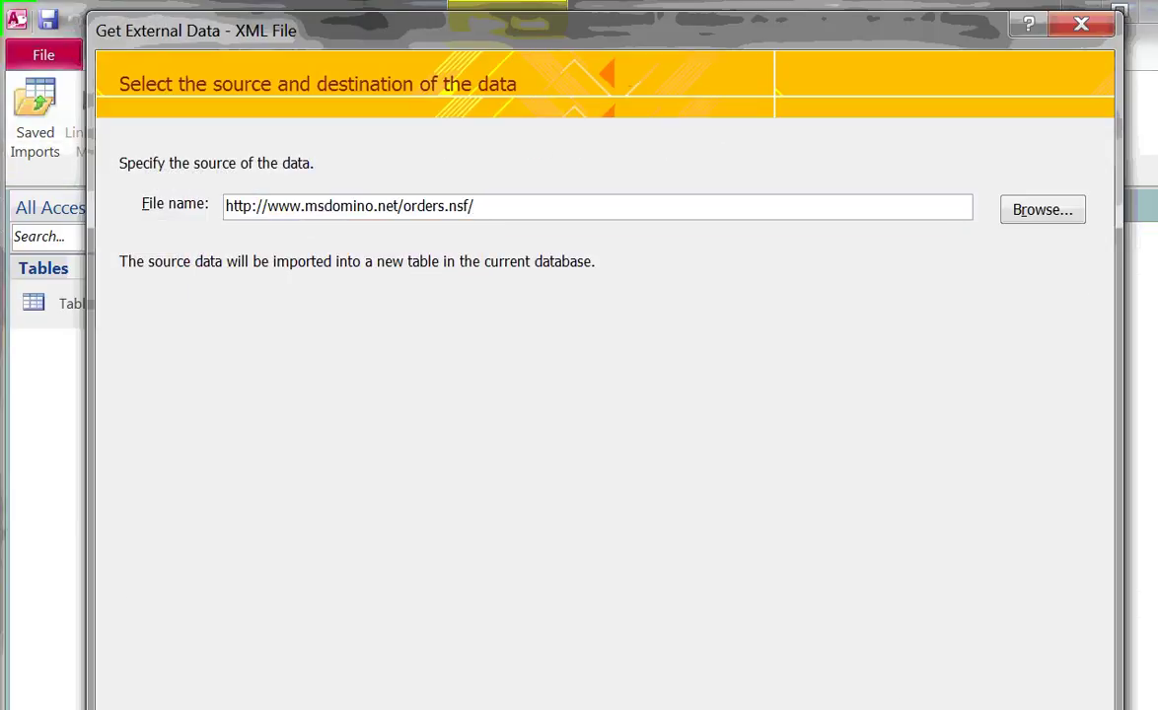
key(ctrl+a)
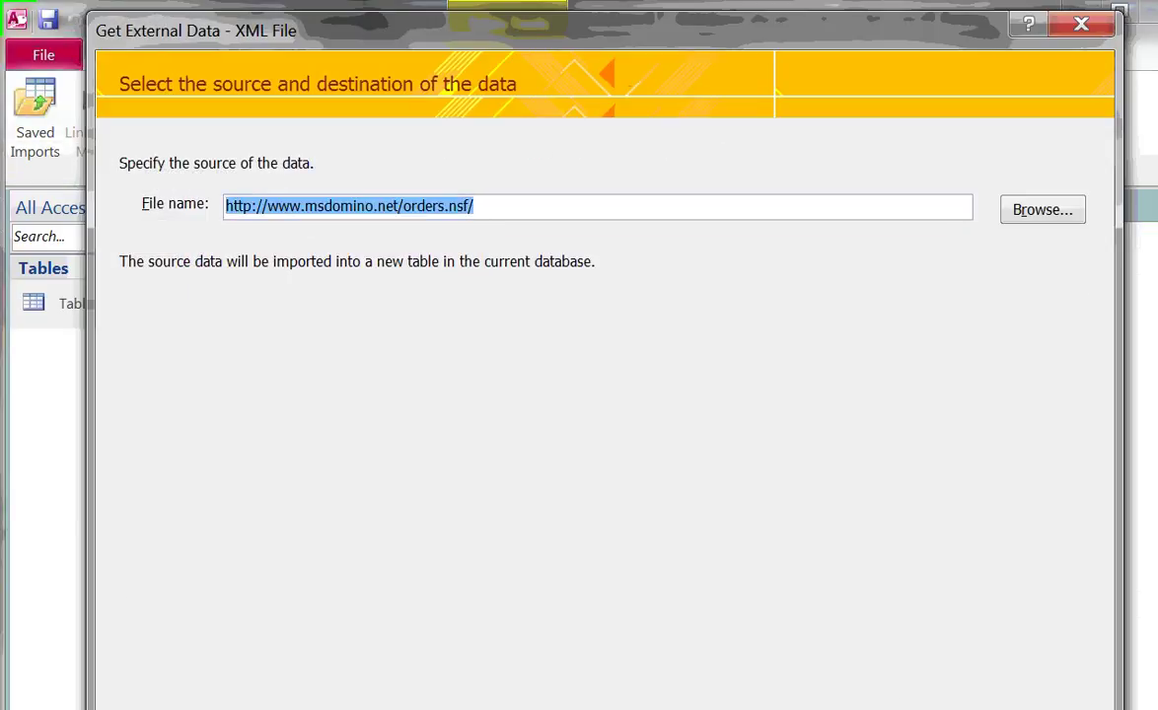
key(ctrl+v)
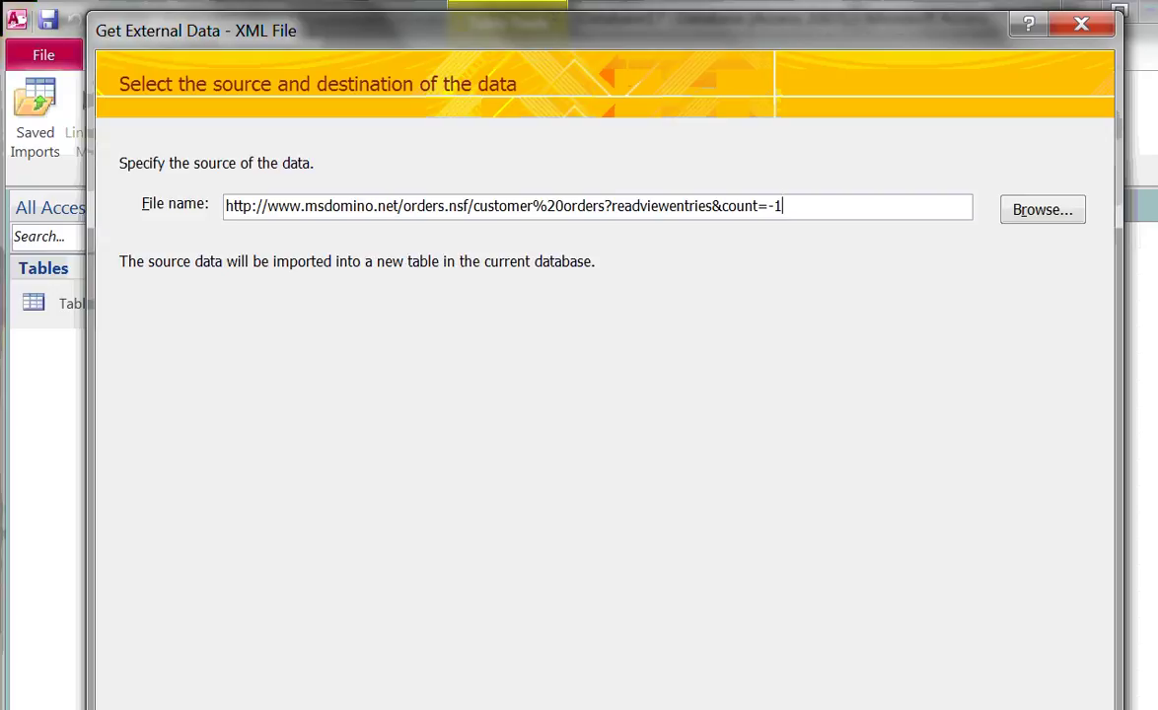
key(Escape)
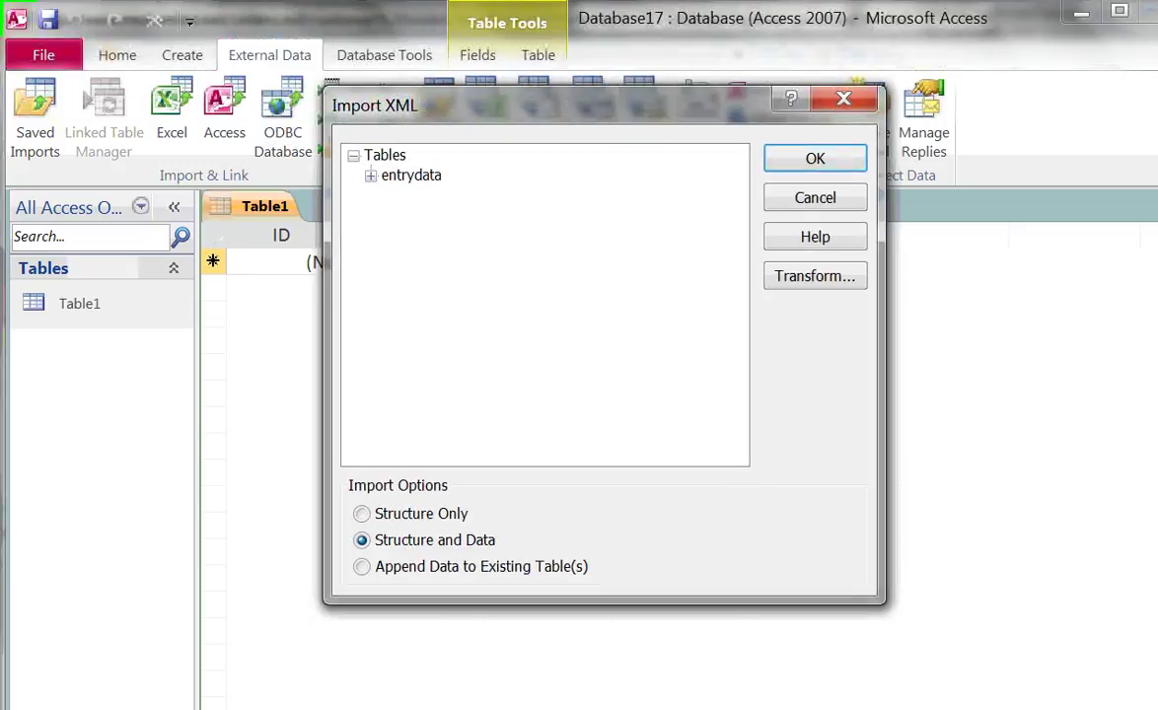
Expand the entrydata table in the XML import and apply the ReadViewEntries-XSLT-XML transform
click(370, 175)
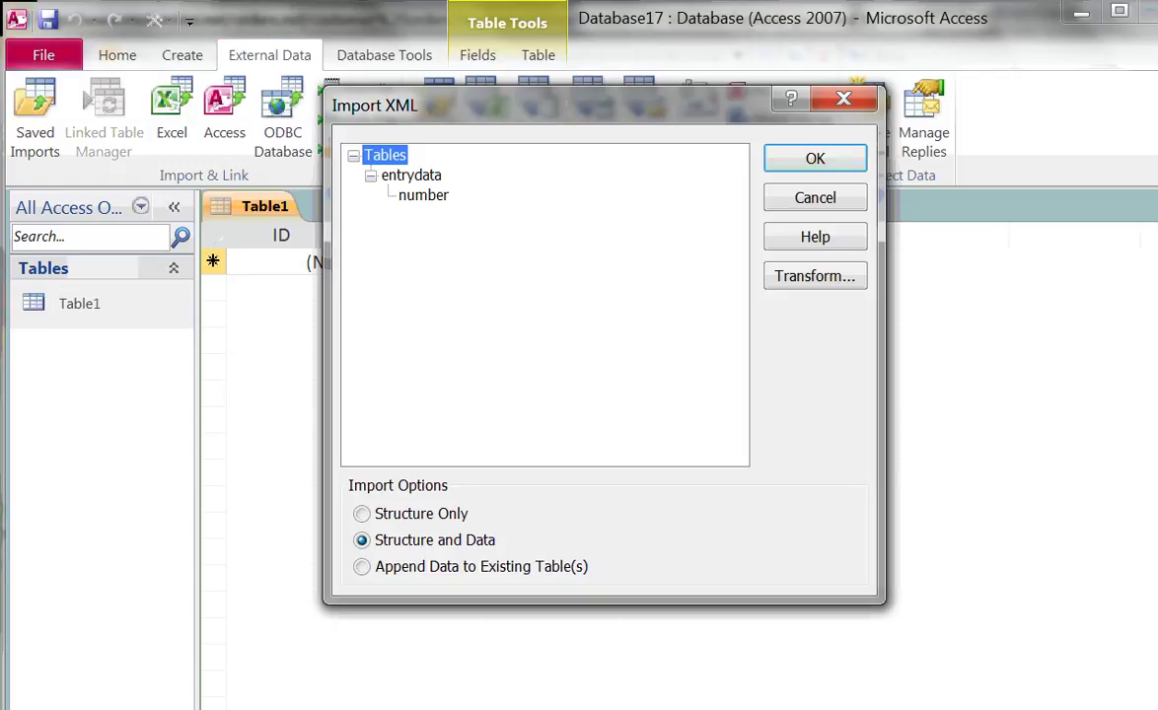
click(814, 276)
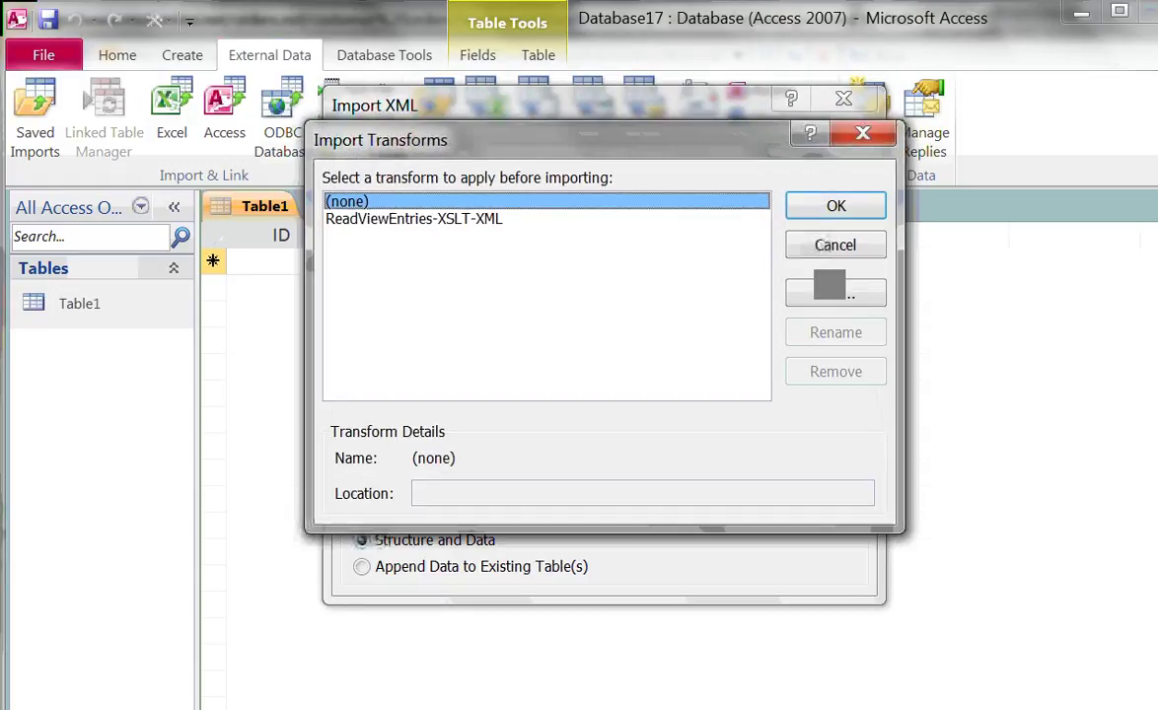
click(414, 219)
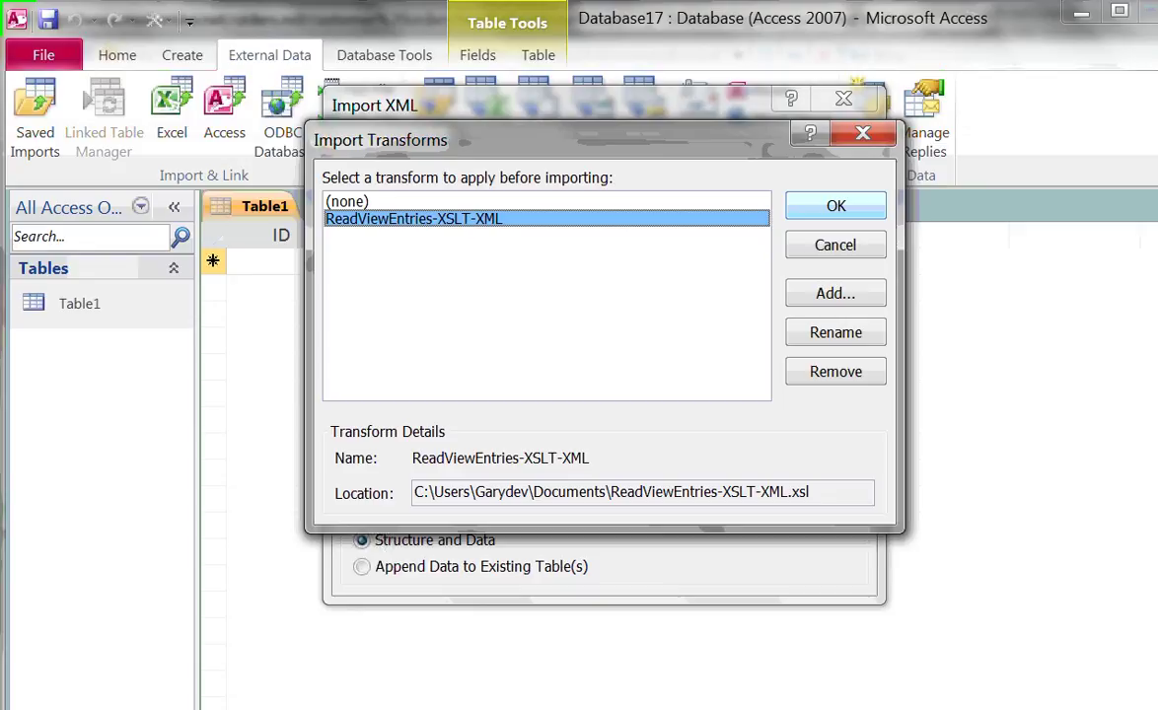
key(Return)
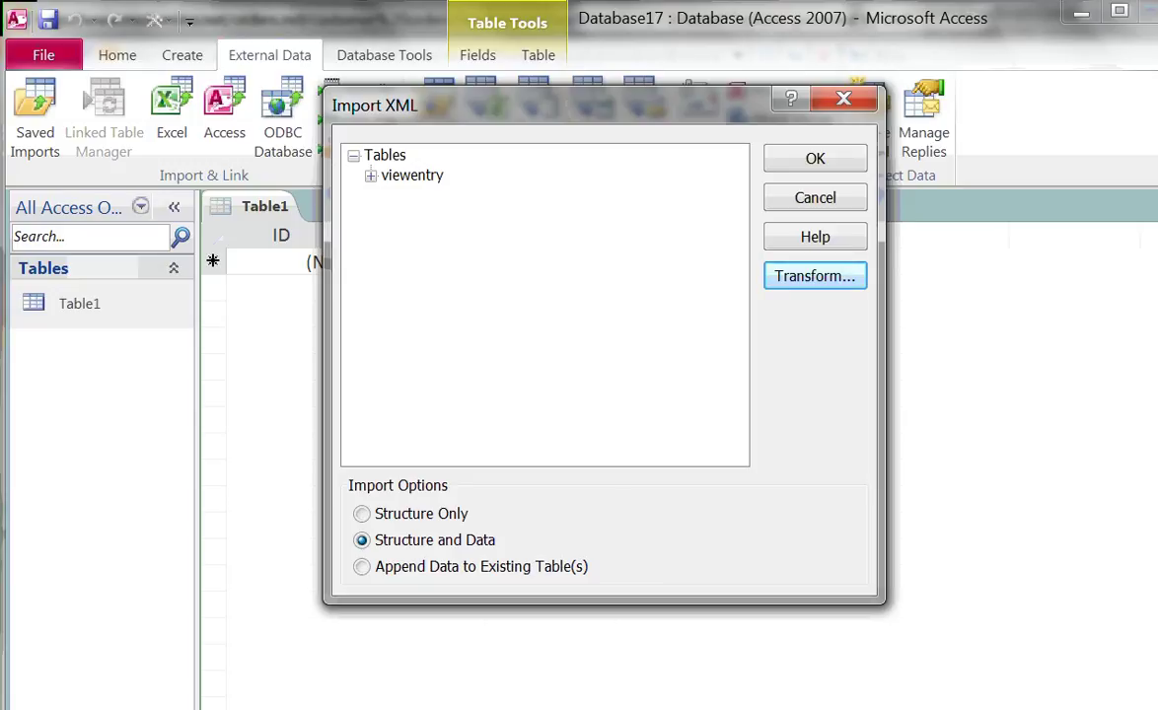
Expand the transformed viewentry table, import its structure and data, and open the imported table
click(371, 175)
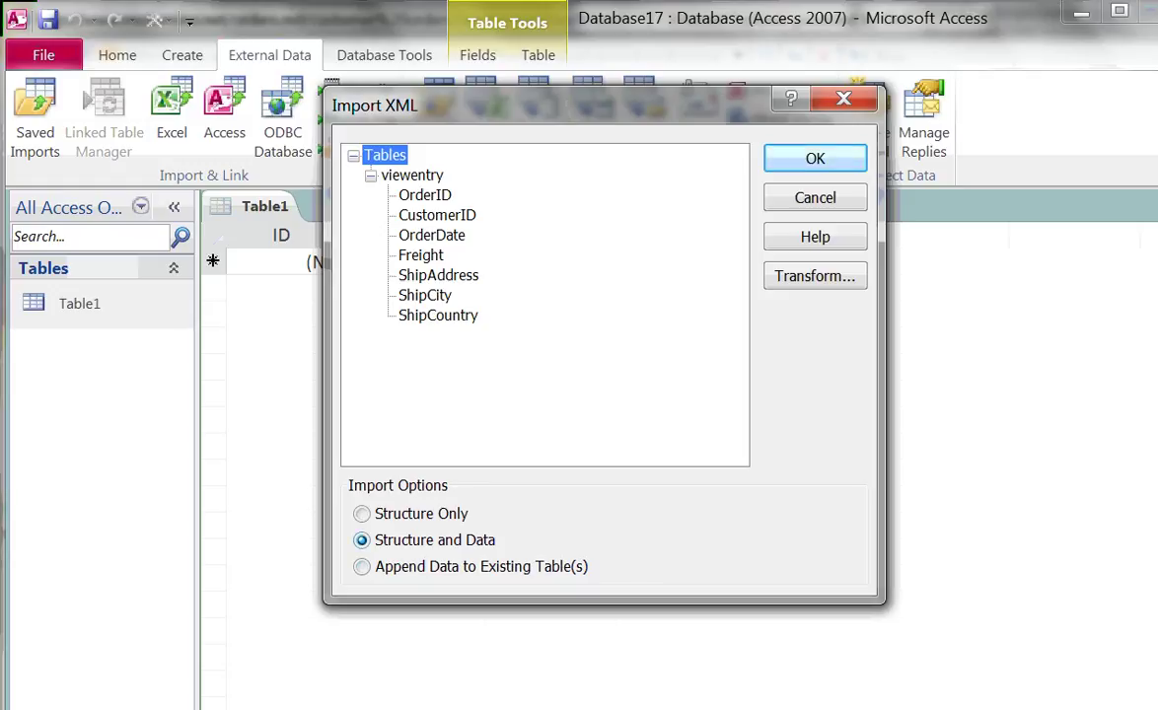
key(Return)
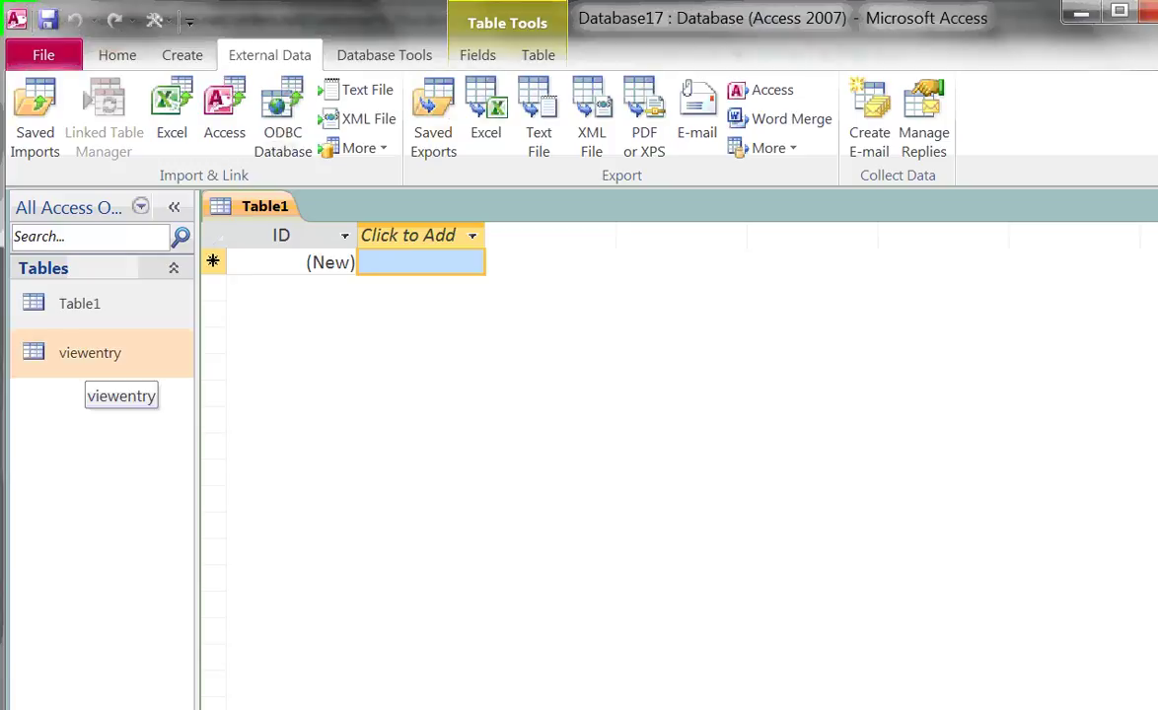
click(88, 352)
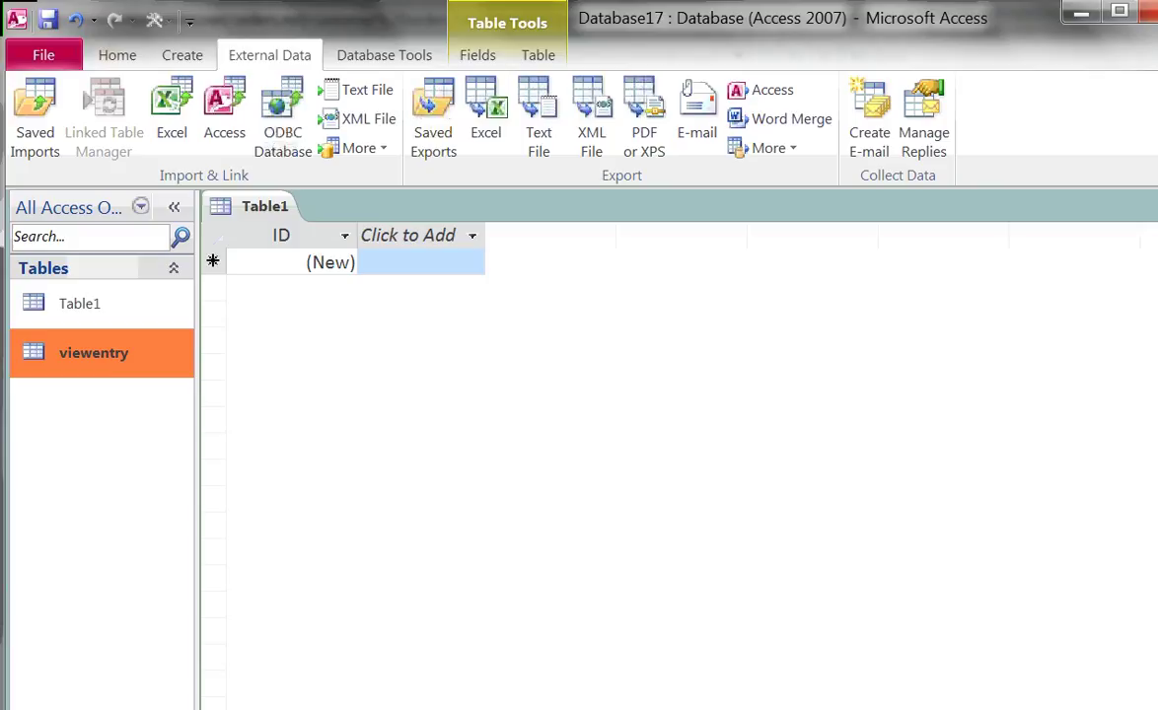
key(Return)
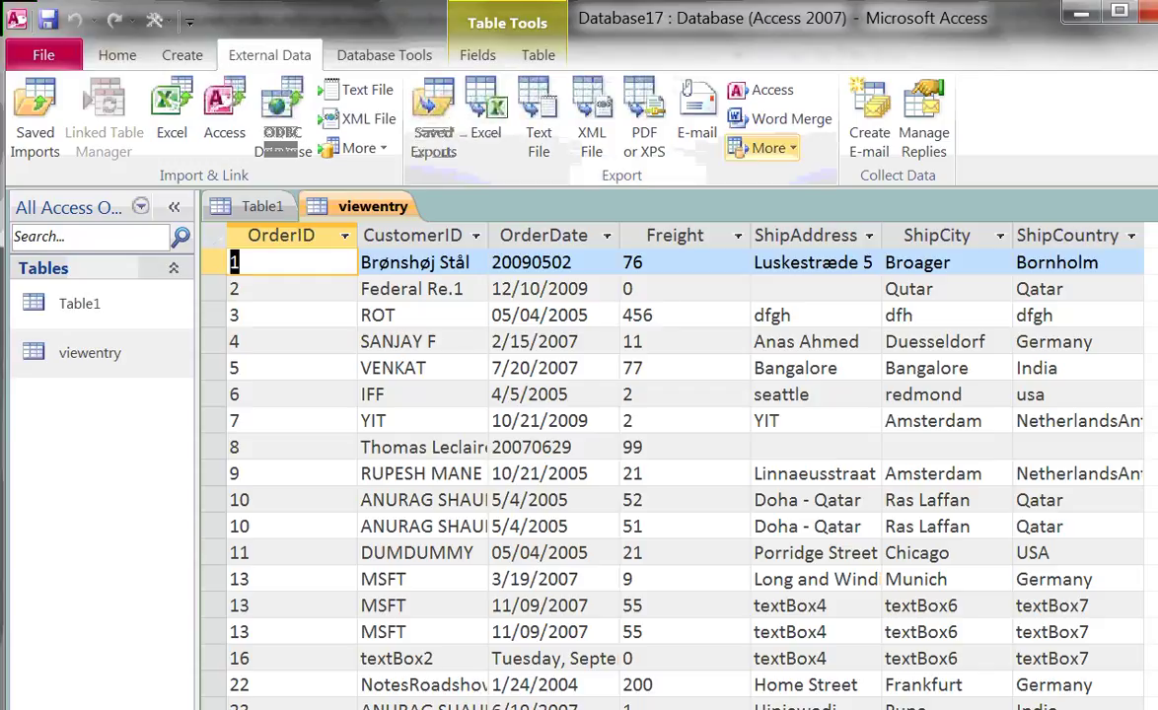
Export the viewentry table to the preselected SharePoint site as a new list named Video3
click(769, 148)
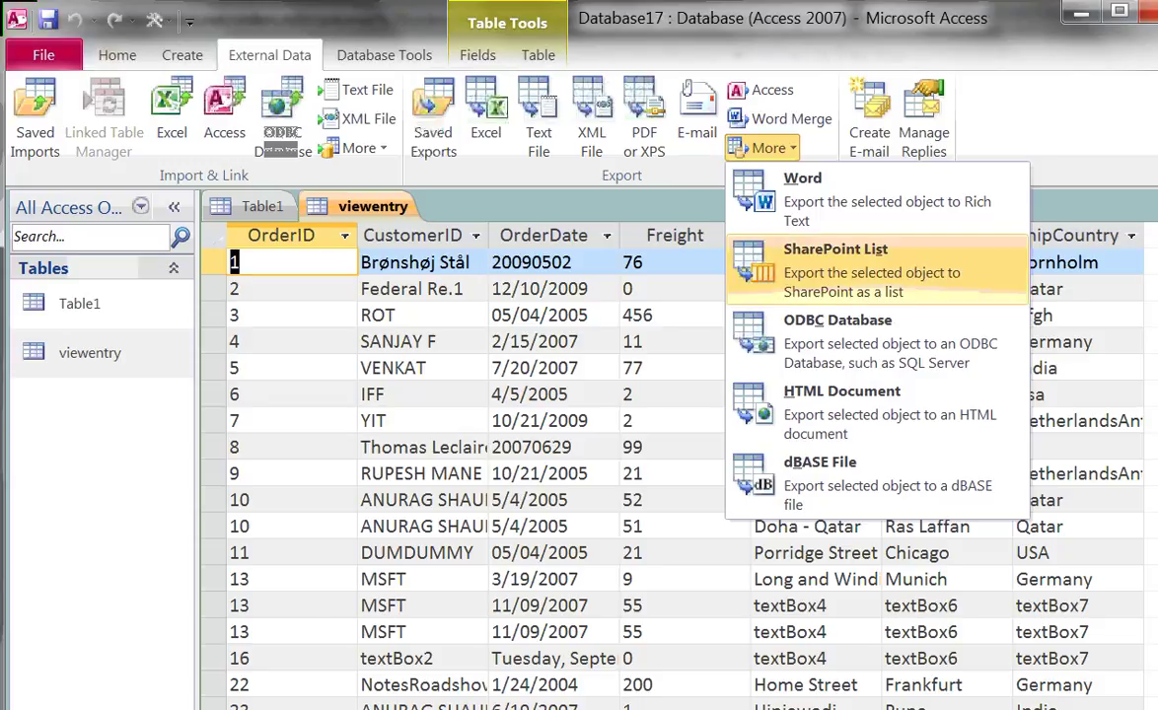
click(819, 284)
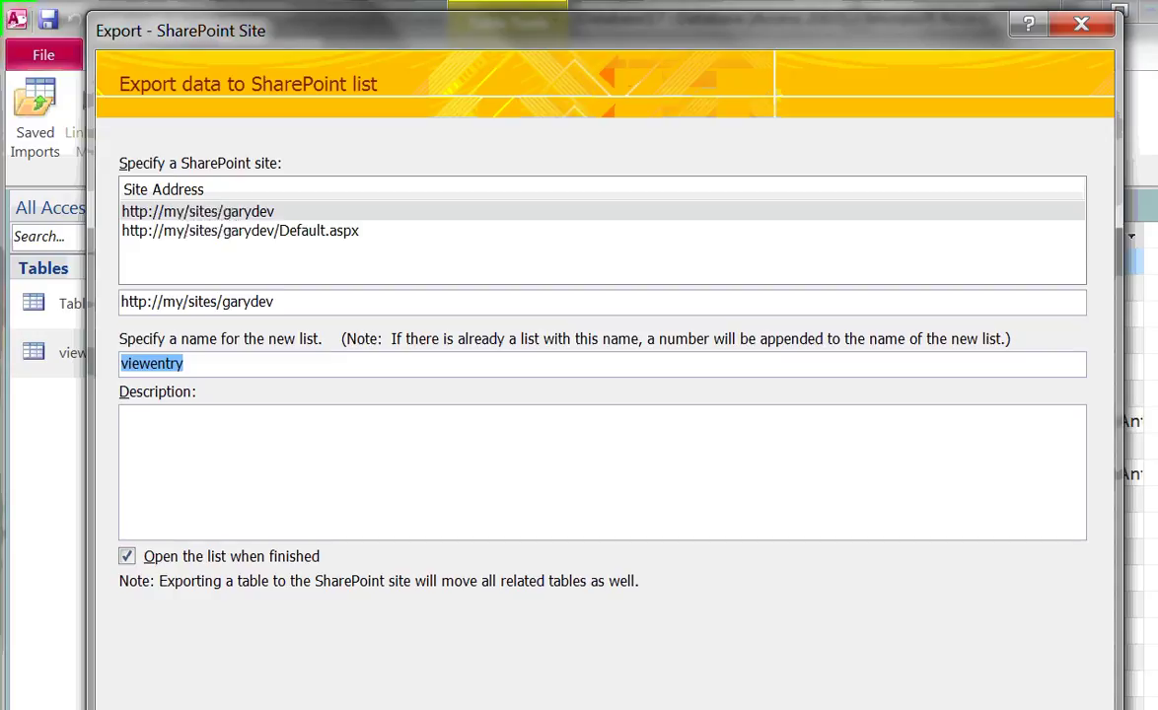
text(Video)
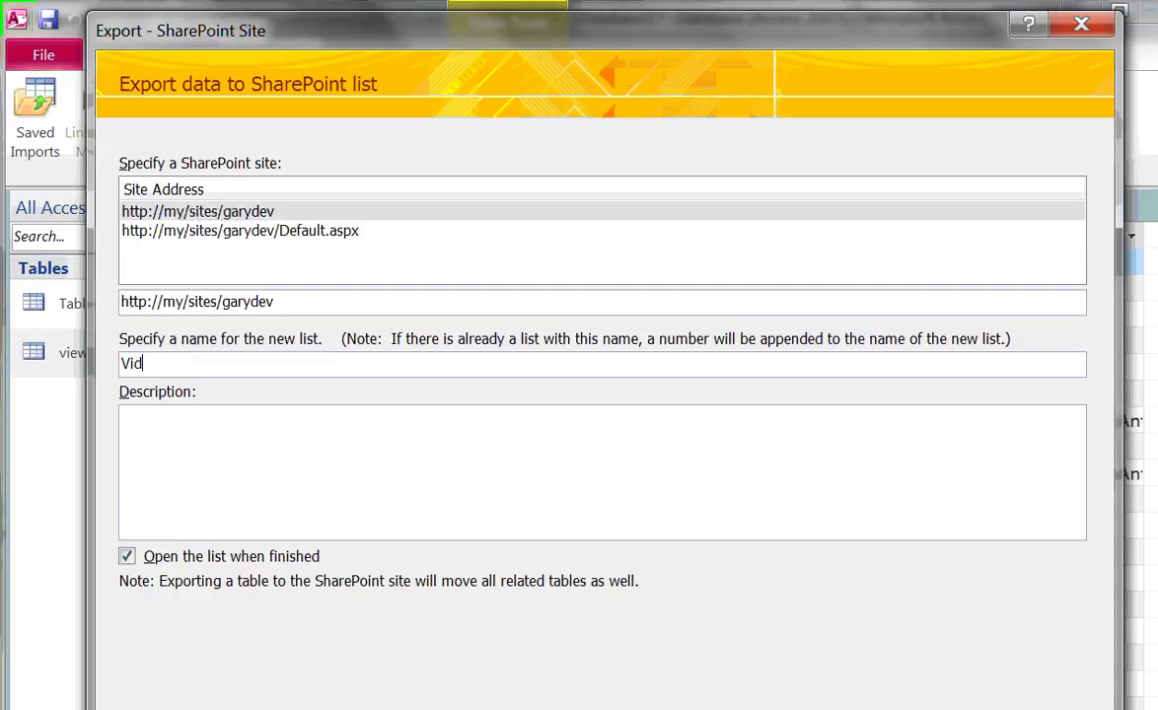
text(3)
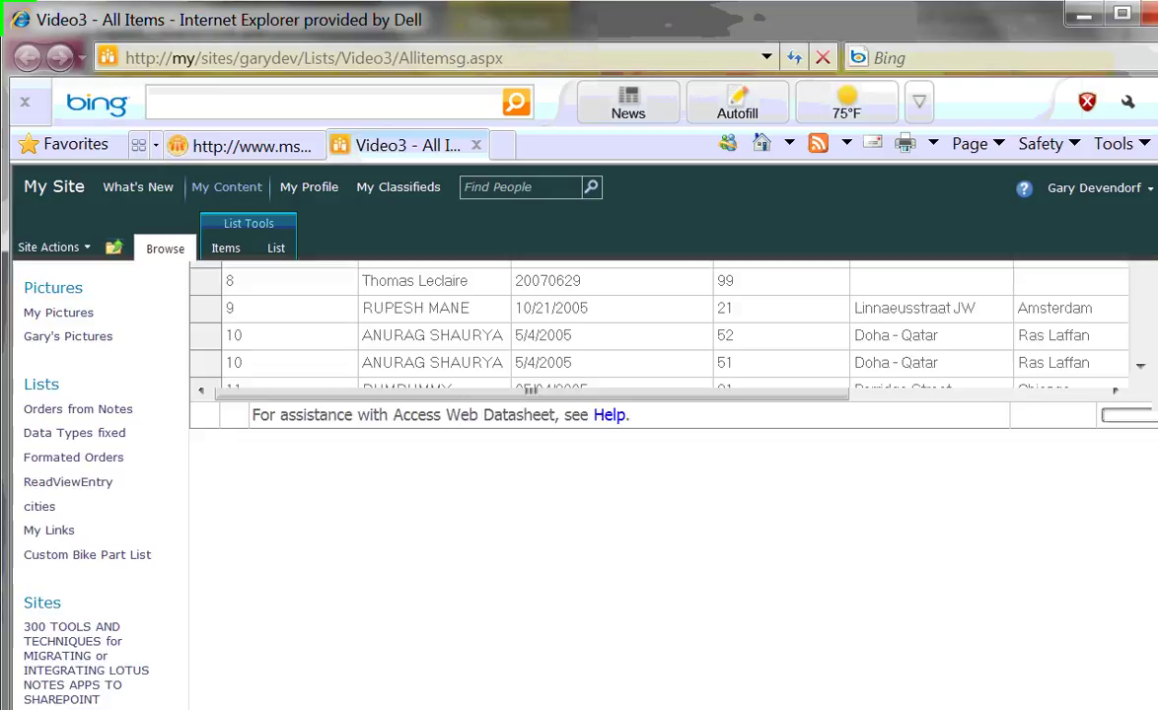
Modify the Video3 list's All Items view to display the Created By and Edit (link to edit item) columns, with Edit in position 1
scroll(659, 464, down, 7)
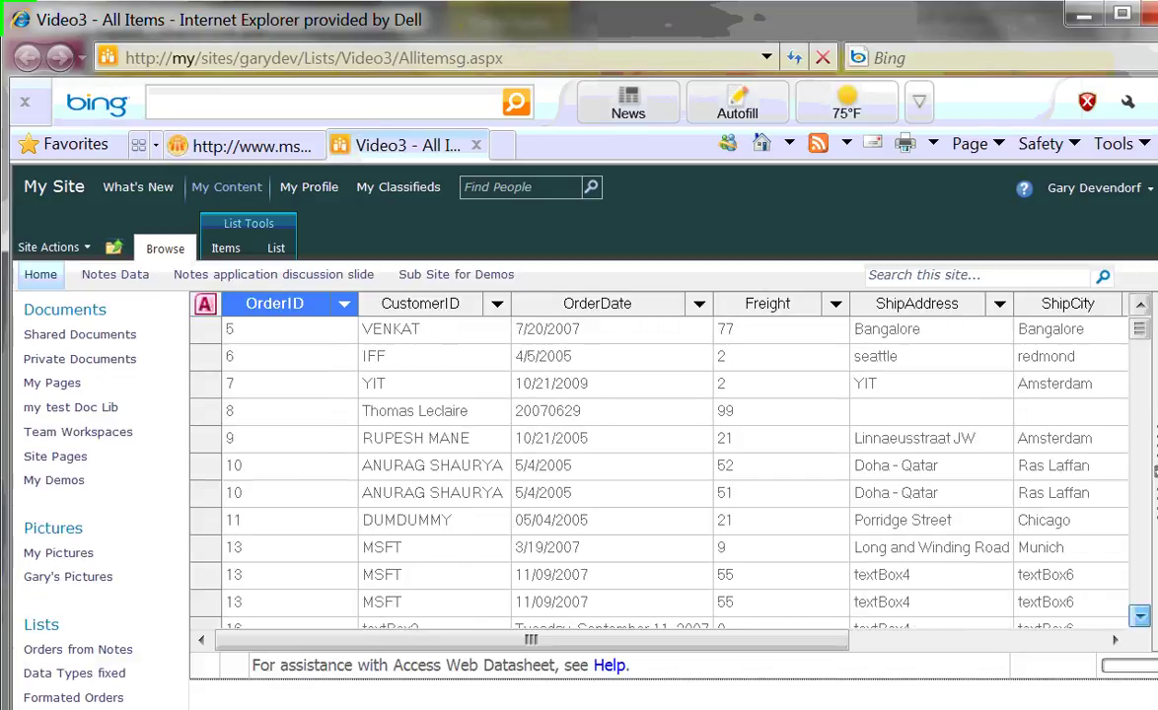
scroll(659, 464, down, 13)
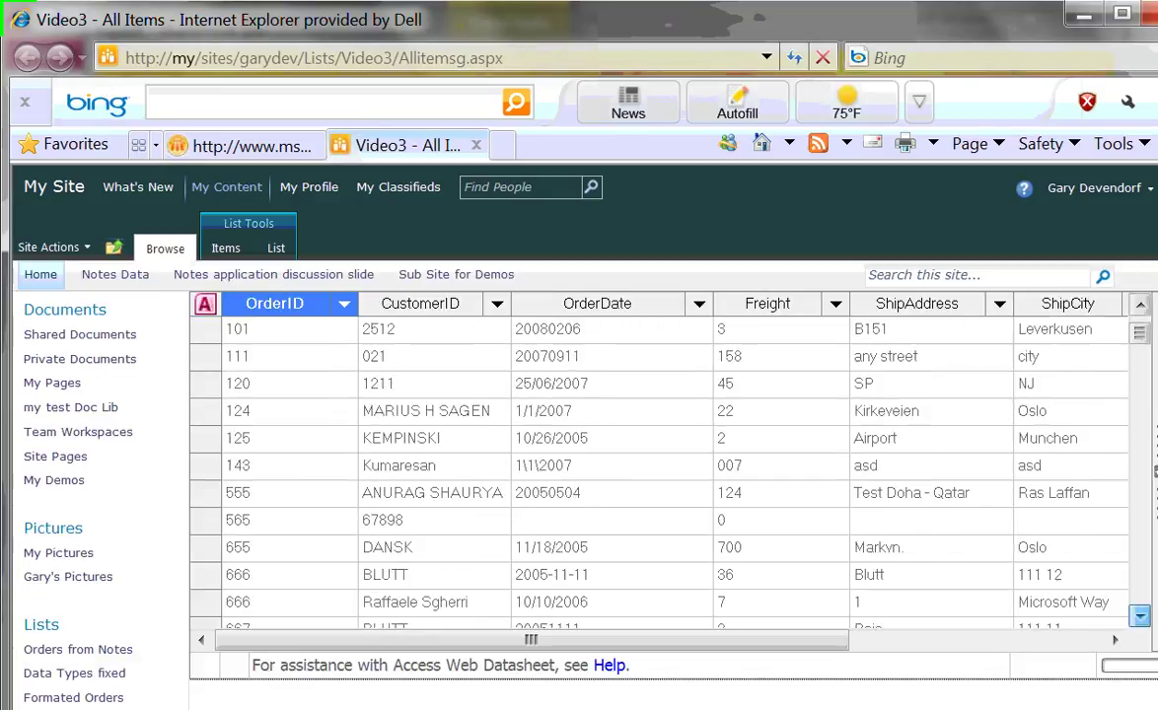
scroll(659, 464, down, 7)
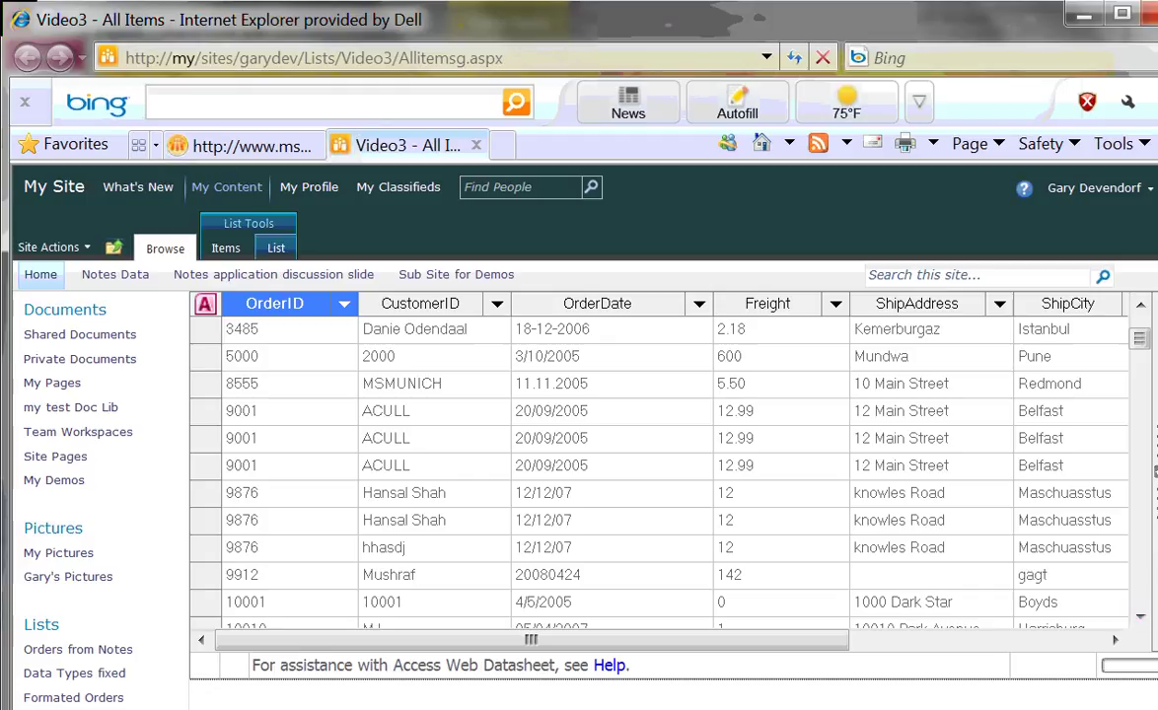
click(276, 248)
click(296, 276)
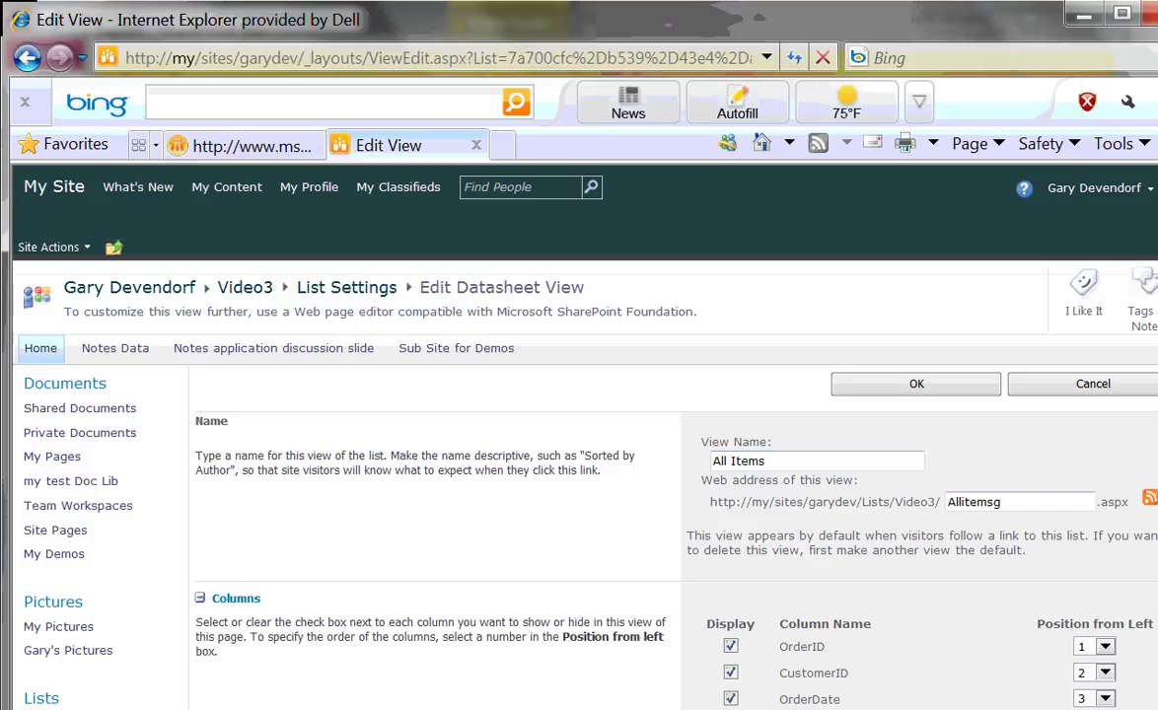
scroll(582, 484, down, 3)
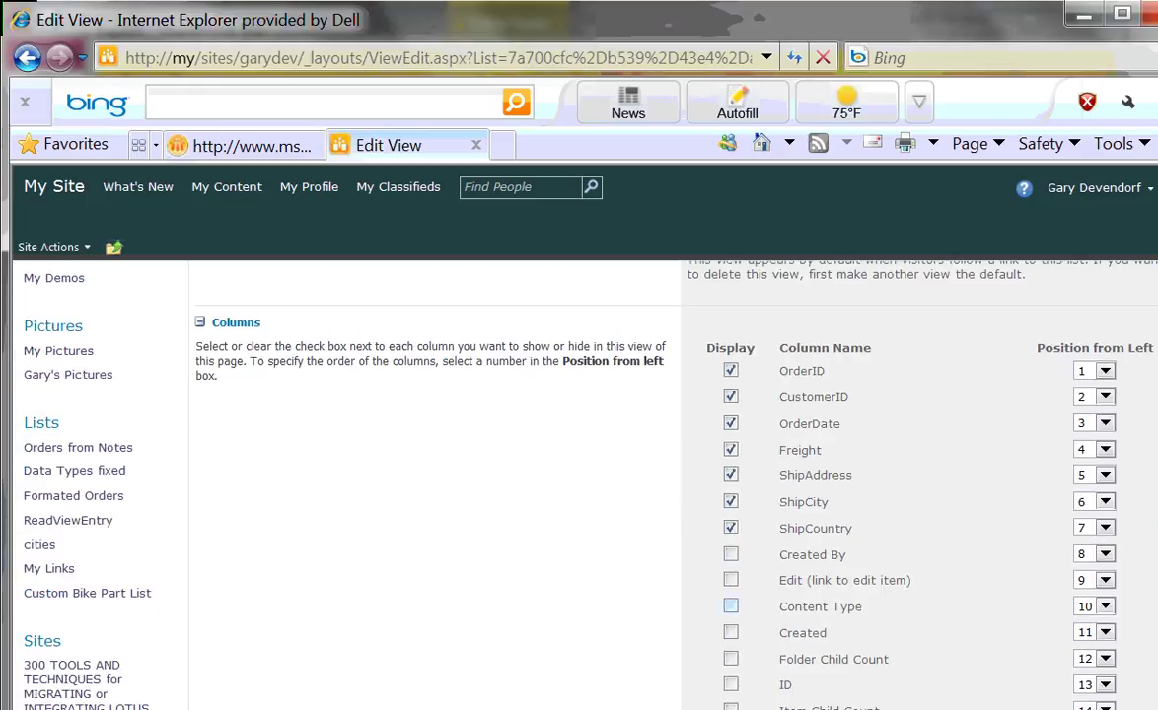
click(730, 555)
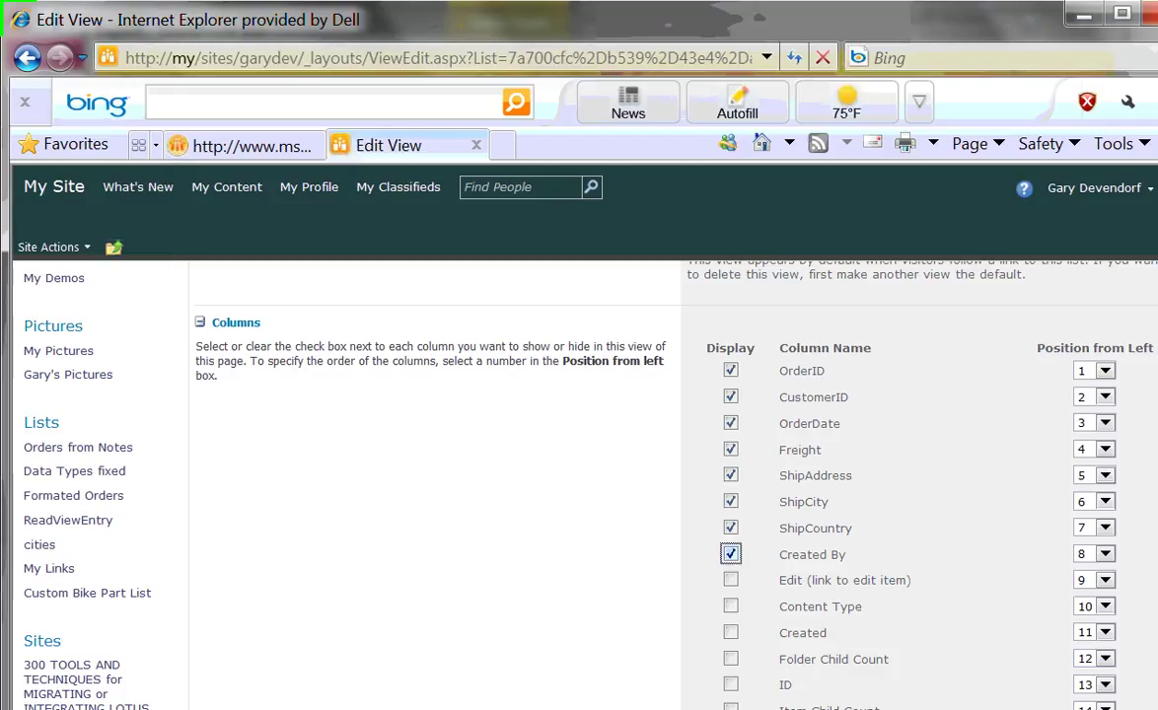
click(730, 580)
click(1104, 580)
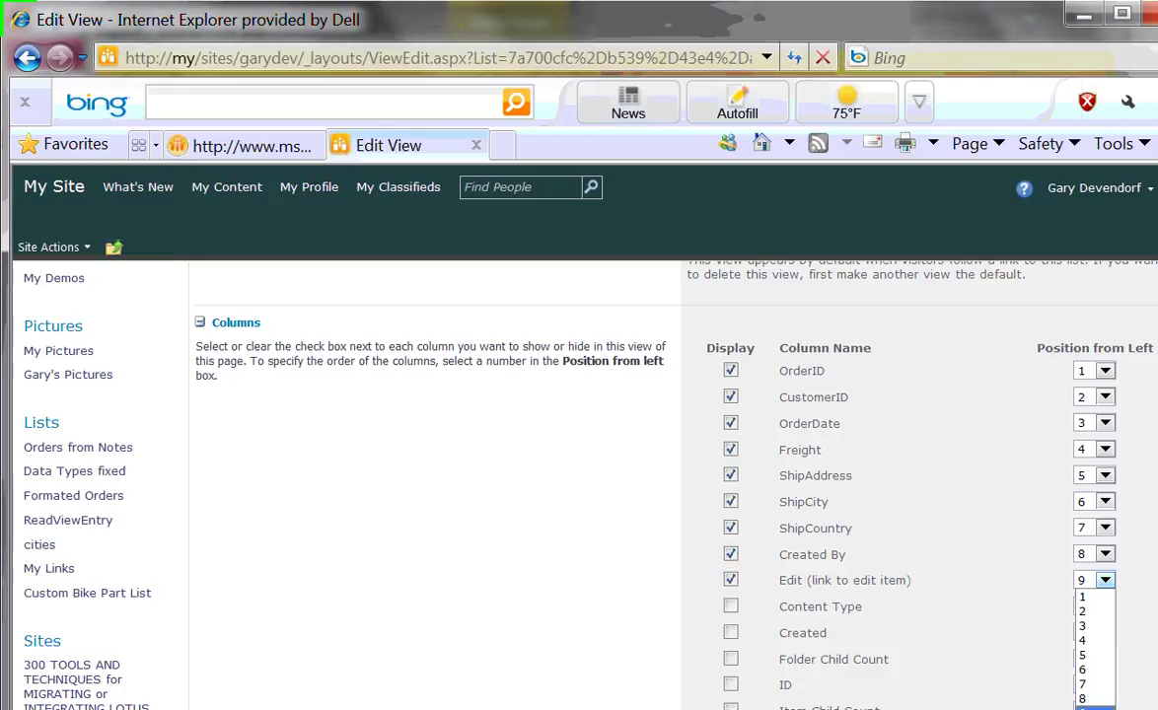
click(1085, 598)
key(Return)
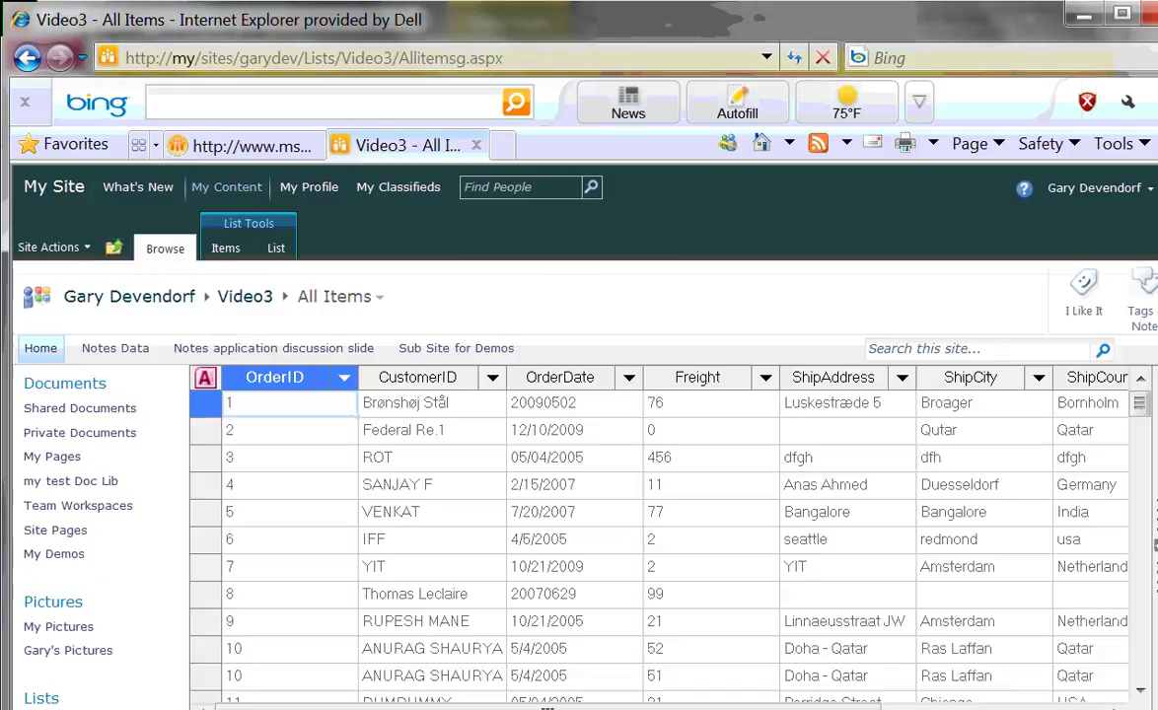
Switch the Video3 list to Standard View and open the order with OrderID 1 for editing
click(276, 247)
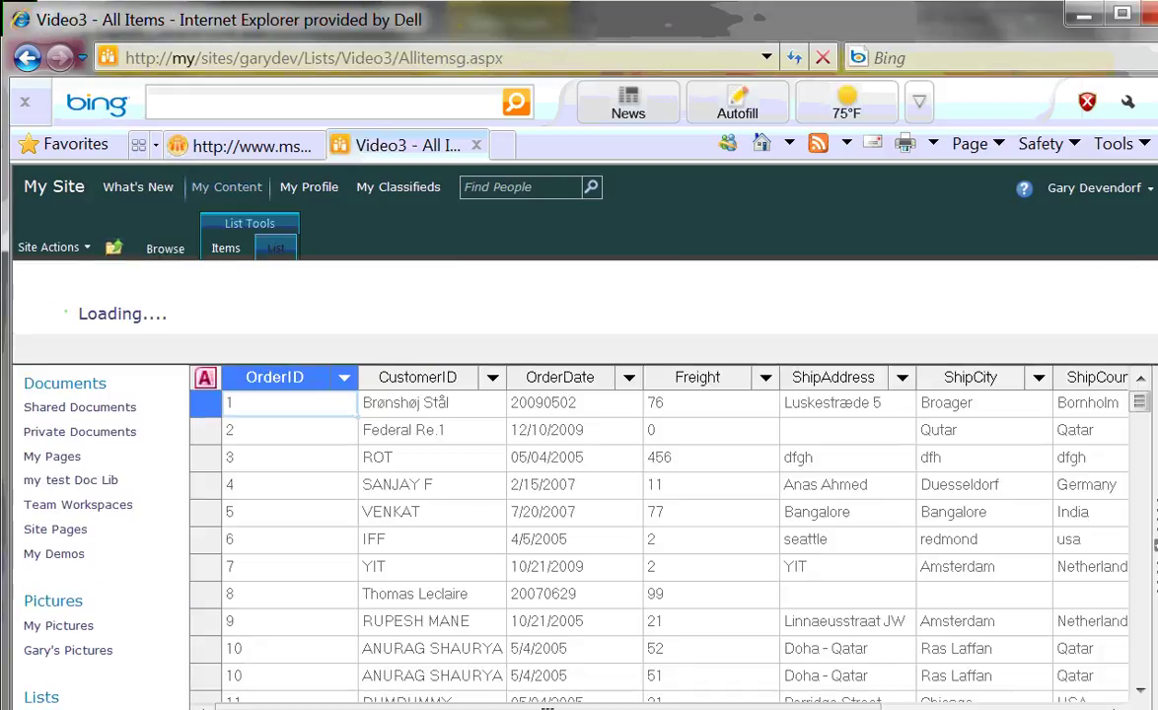
click(42, 301)
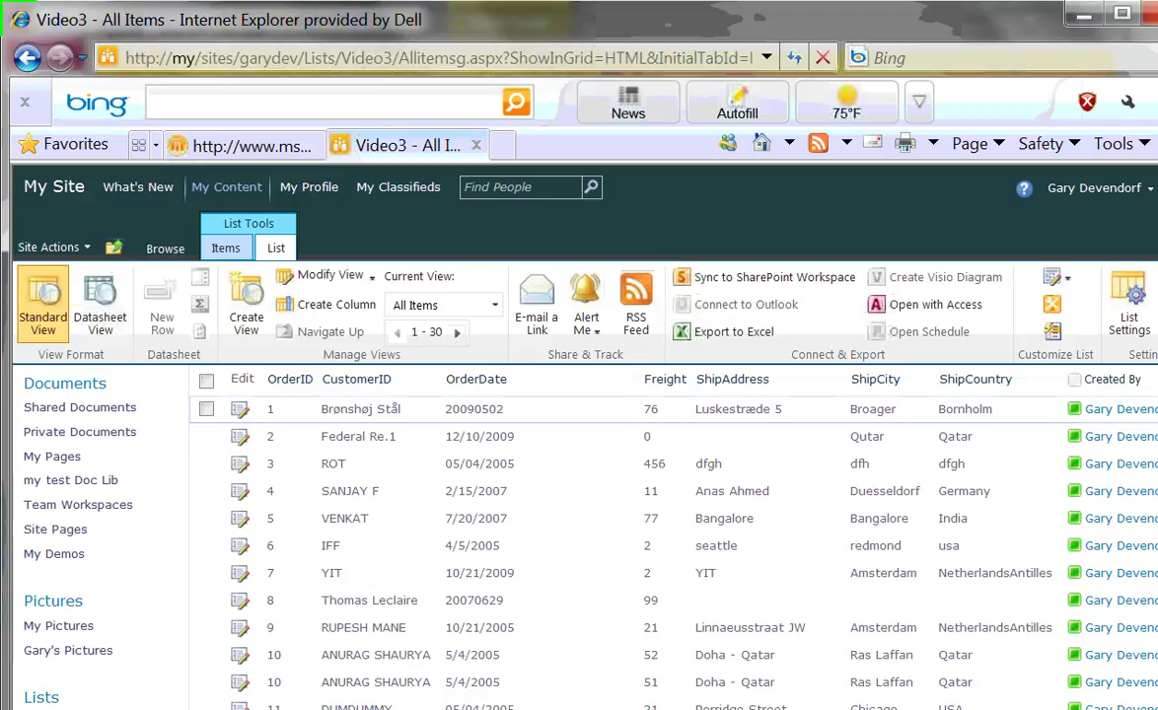
click(239, 409)
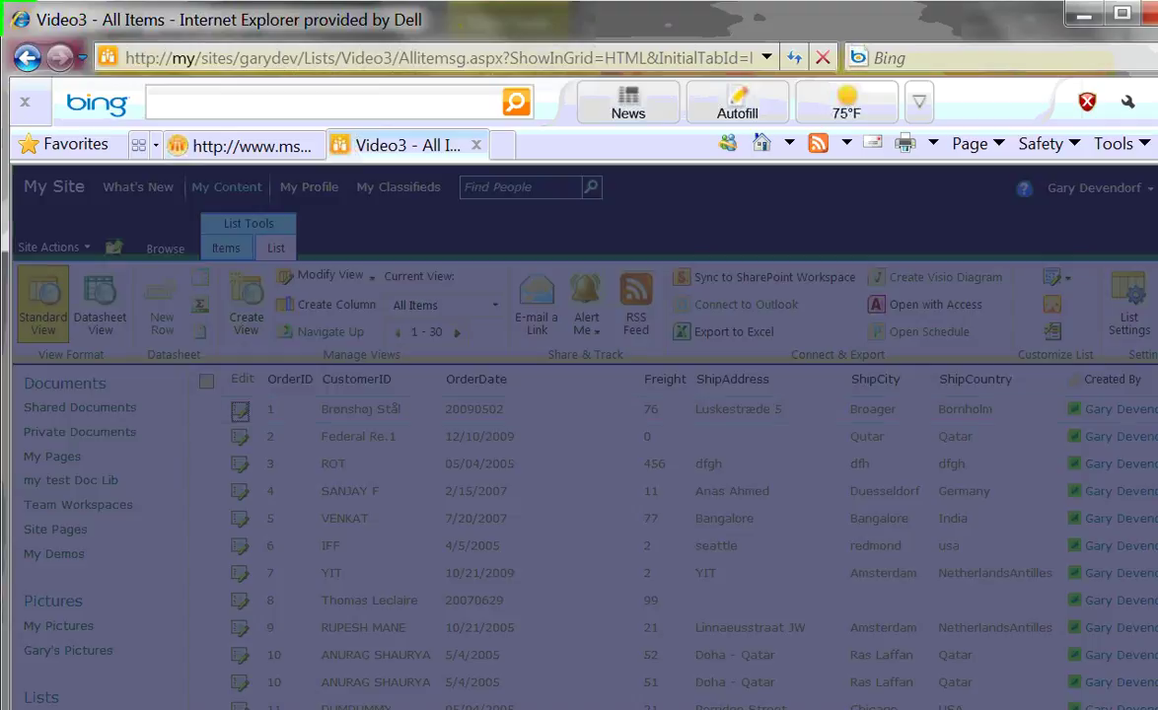